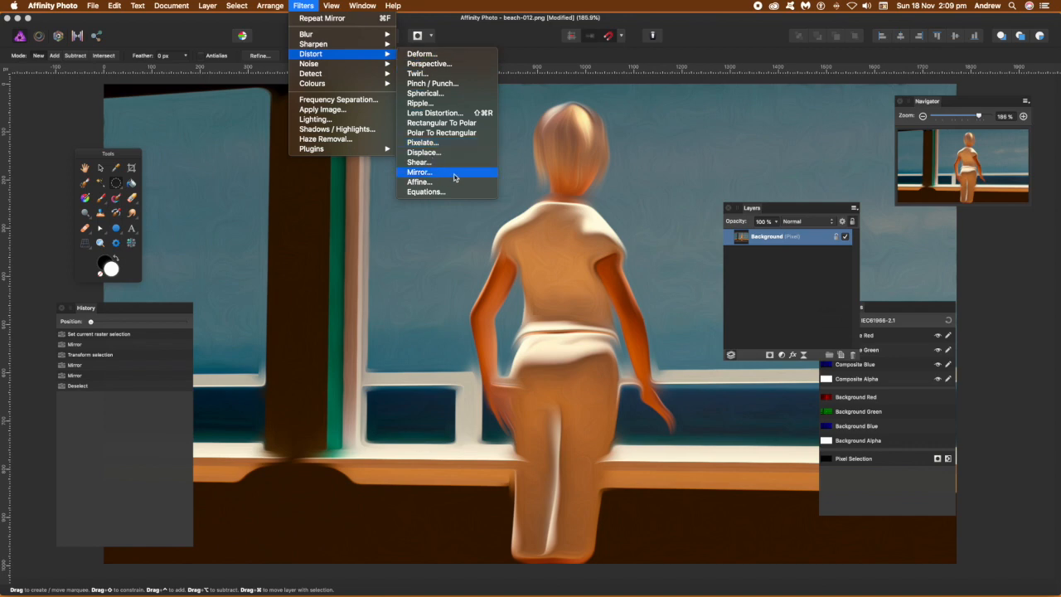
Start the Mirror filter on the Background layer with one mirror and try different input and output angles, ending with both at 0°
left_click(454, 173)
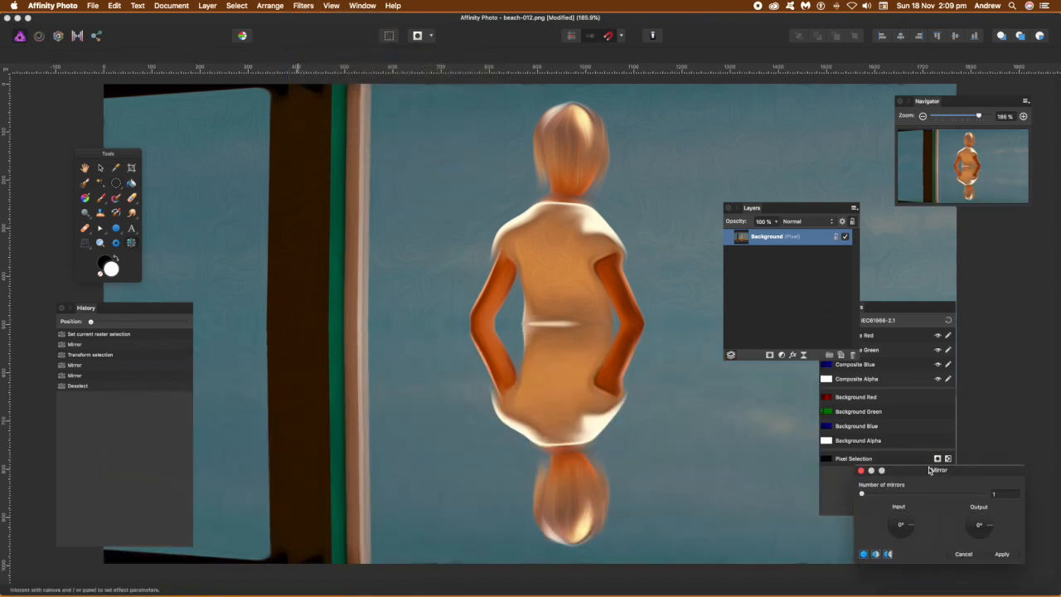
left_click_drag(963, 464, 748, 434)
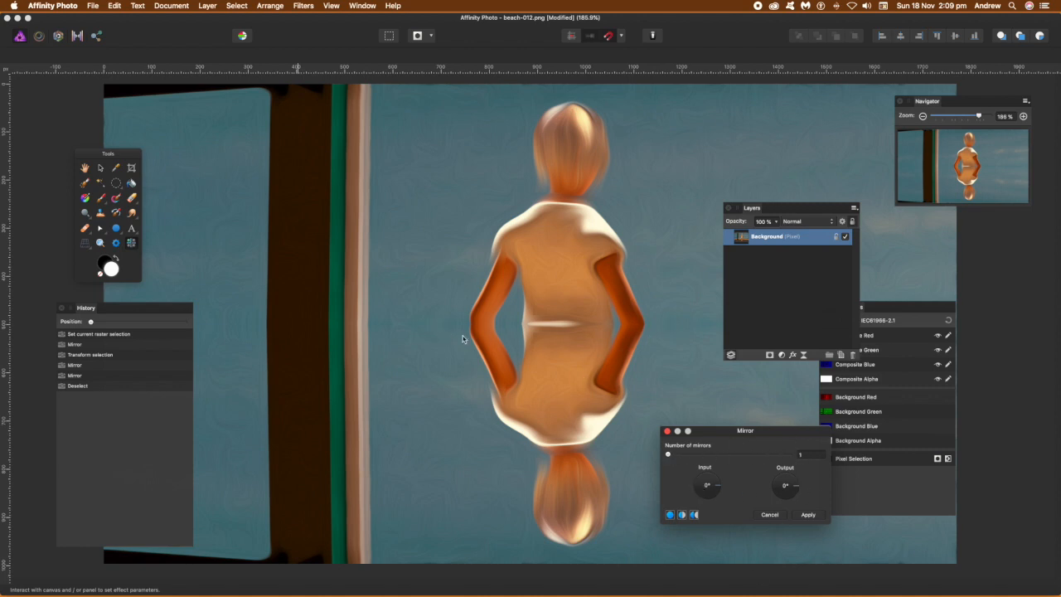
left_click_drag(719, 492, 728, 493)
left_click_drag(720, 493, 655, 441)
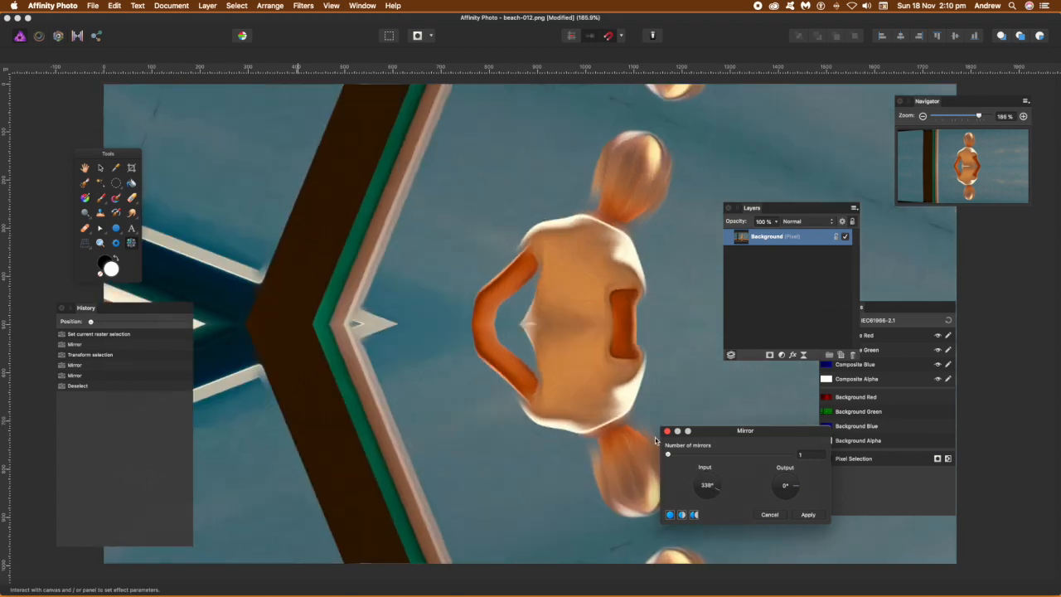
left_click_drag(720, 493, 682, 490)
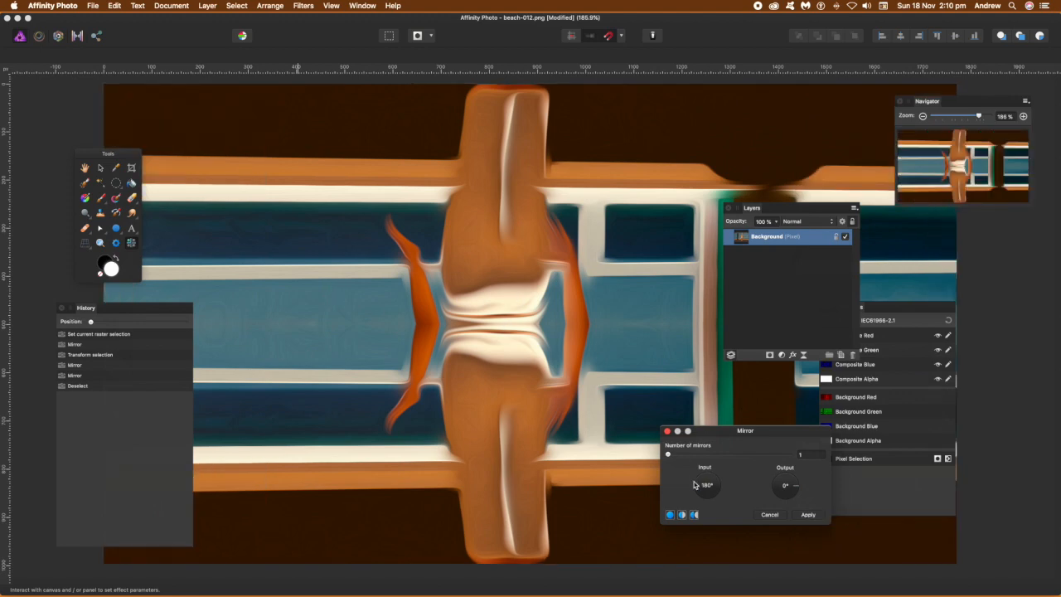
mouse_move(697, 488)
left_mouse_down()
mouse_move(715, 498)
mouse_move(726, 488)
mouse_move(714, 497)
mouse_move(691, 490)
left_mouse_up()
left_click_drag(700, 485, 722, 489)
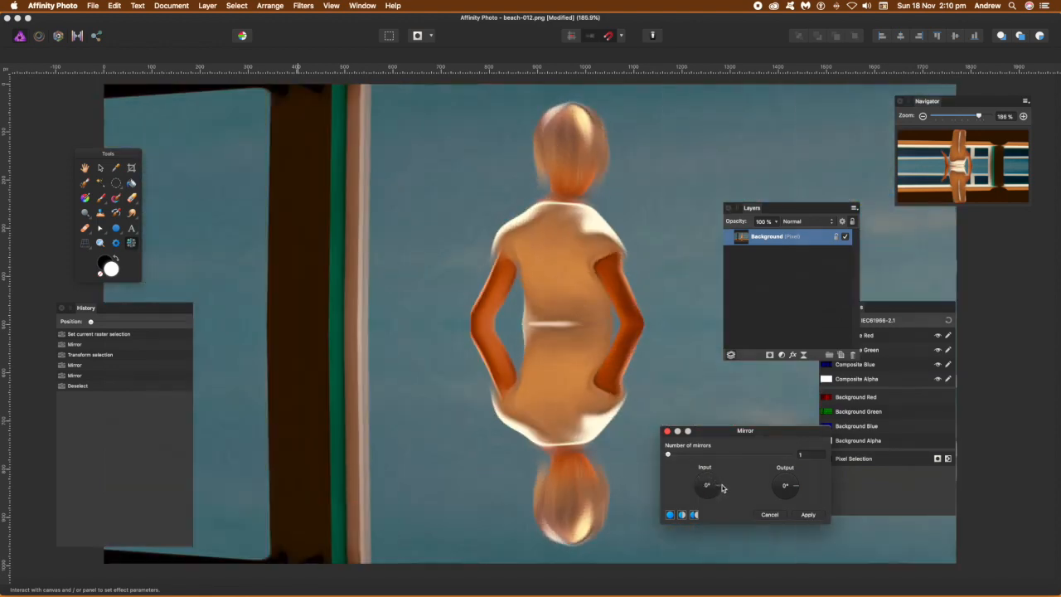
mouse_move(798, 488)
left_mouse_down()
mouse_move(804, 499)
mouse_move(807, 485)
mouse_move(783, 507)
mouse_move(763, 487)
mouse_move(796, 500)
mouse_move(782, 488)
mouse_move(788, 471)
mouse_move(780, 485)
left_mouse_up()
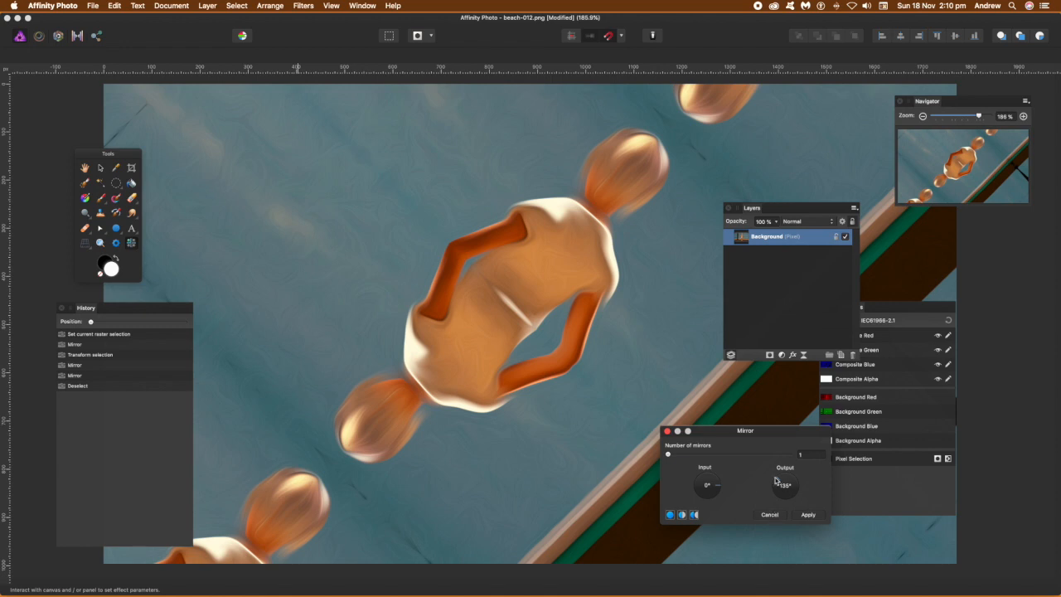
left_click_drag(784, 481, 799, 489)
Try 2 and 3 mirrors in the Mirror filter, repositioning the mirror centre around the figure
left_click(677, 455)
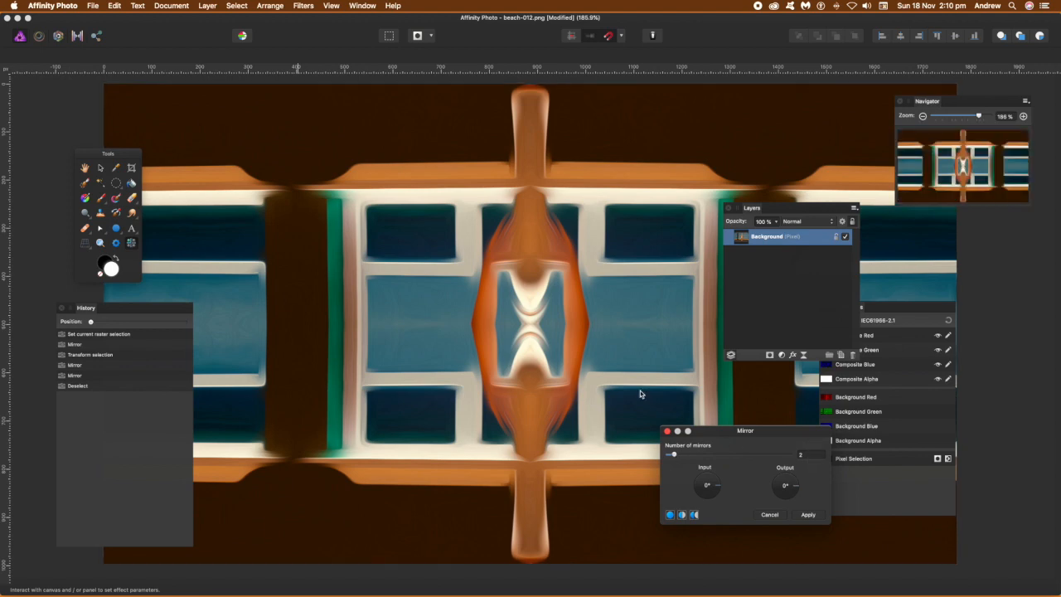
left_click_drag(521, 338, 609, 336)
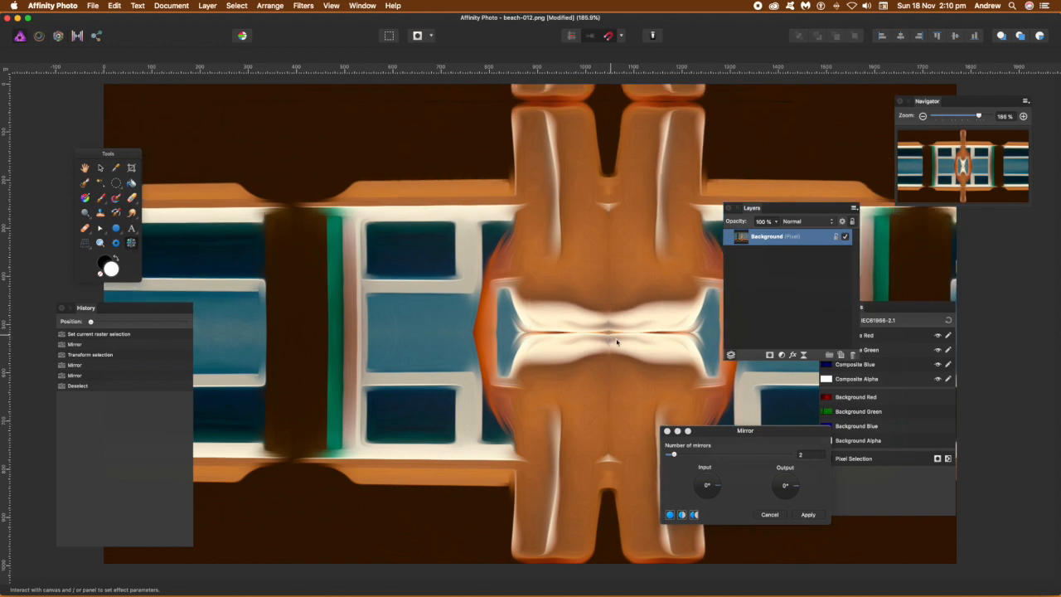
mouse_move(675, 457)
left_mouse_down()
mouse_move(659, 453)
mouse_move(679, 456)
left_mouse_up()
left_click_drag(592, 326, 600, 285)
left_click_drag(680, 456, 684, 454)
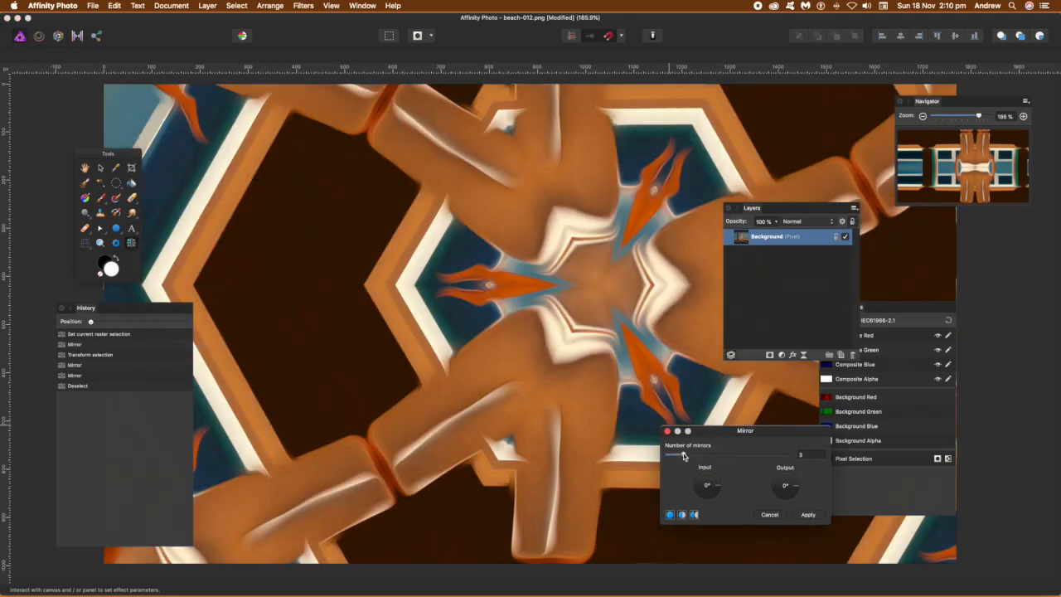
left_click_drag(598, 285, 591, 210)
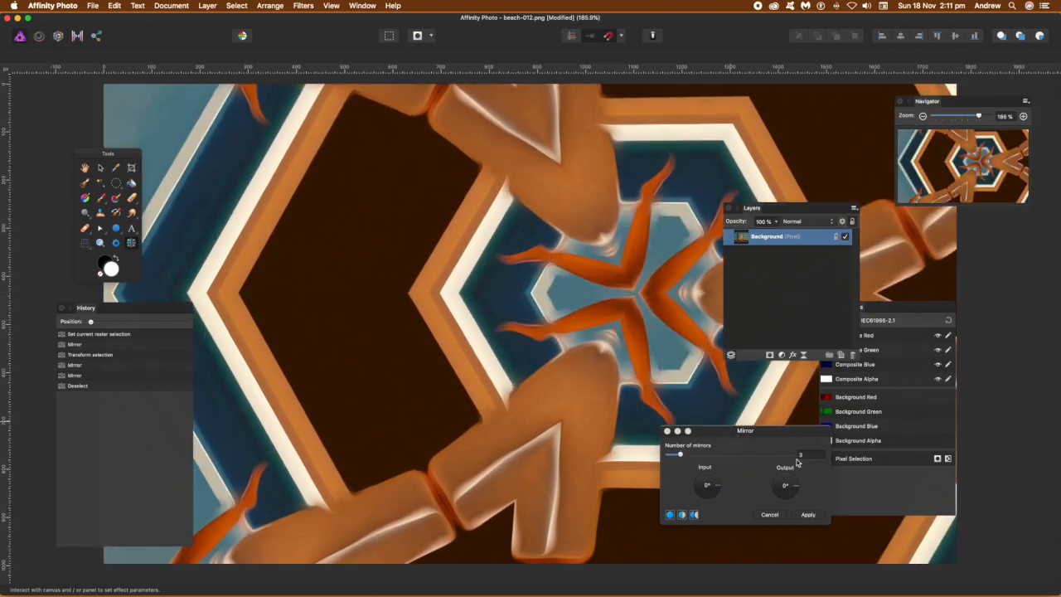
Set the number of mirrors to 11, move the centre onto the figure's waist, and apply the Mirror filter
left_click_drag(693, 455, 733, 454)
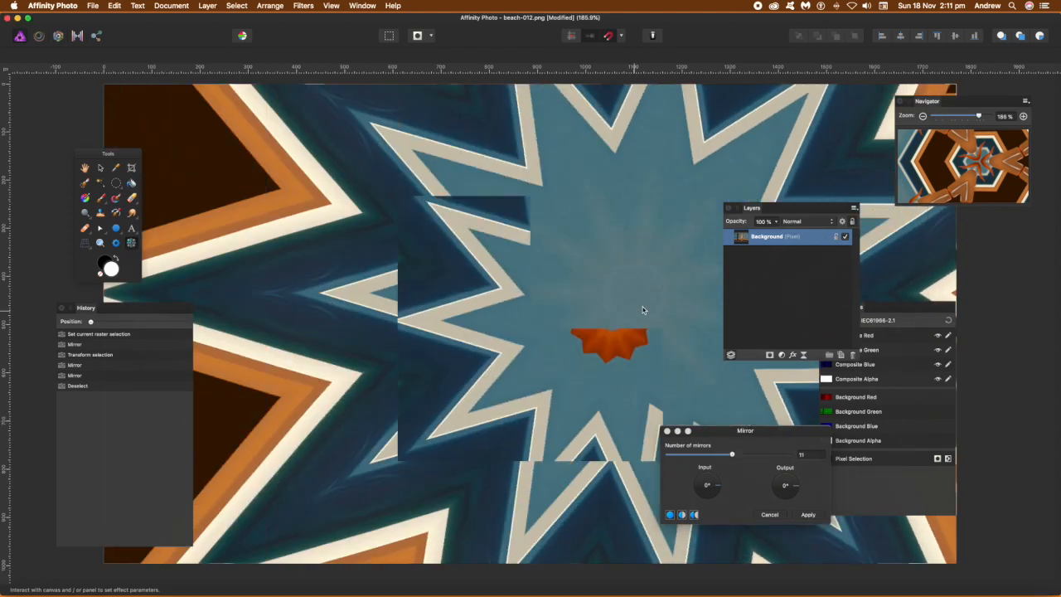
left_click_drag(660, 304, 526, 344)
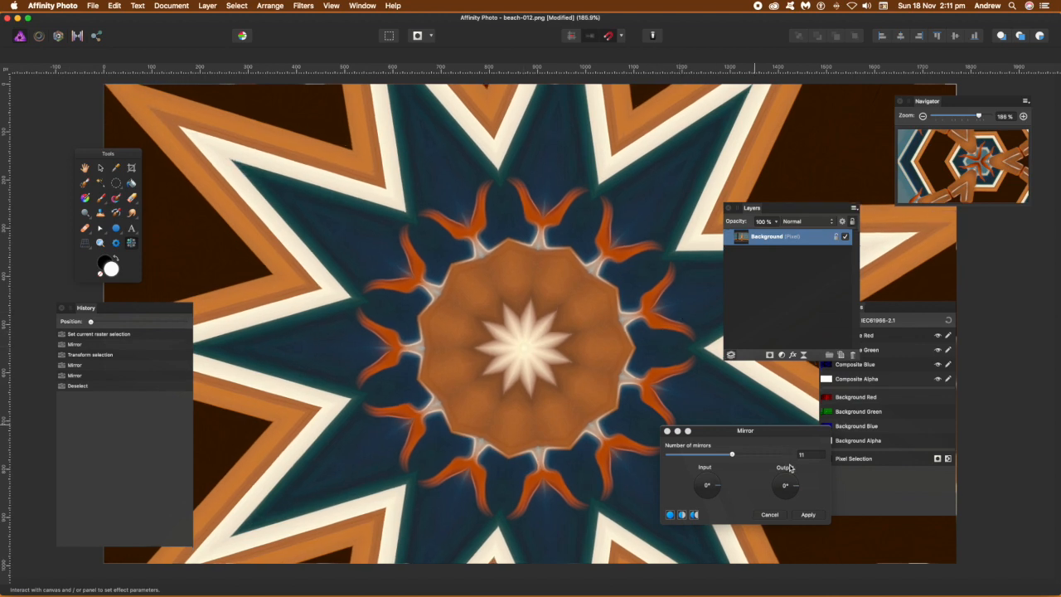
left_click(809, 515)
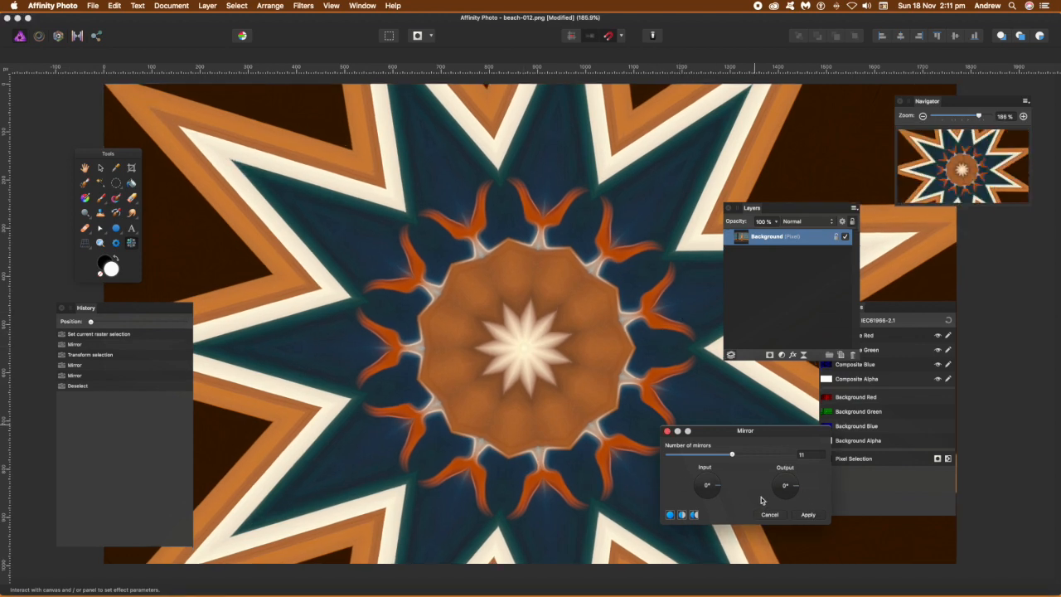
left_click_drag(797, 489, 729, 489)
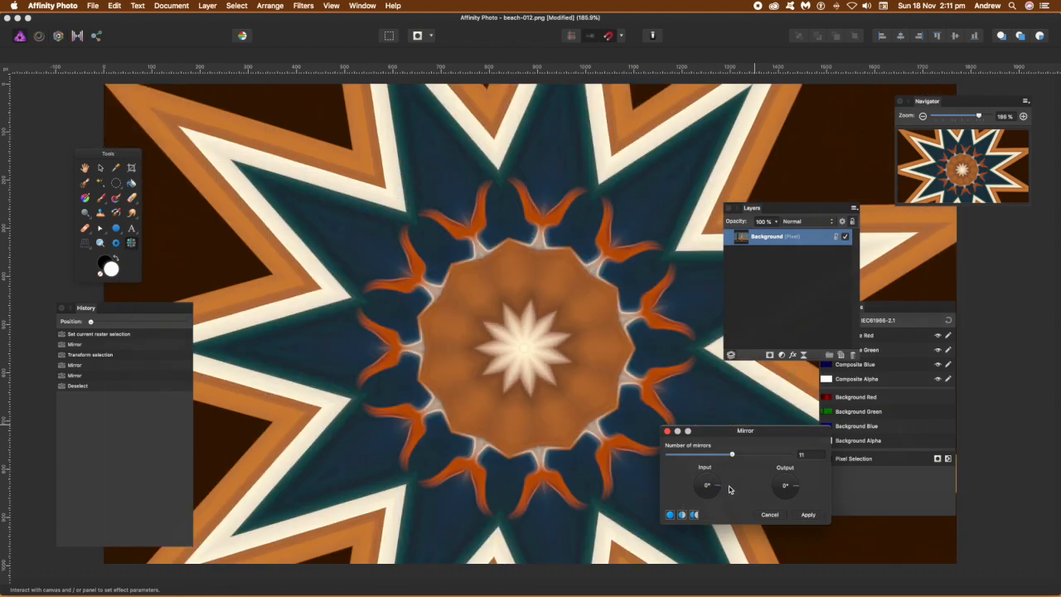
left_click(807, 515)
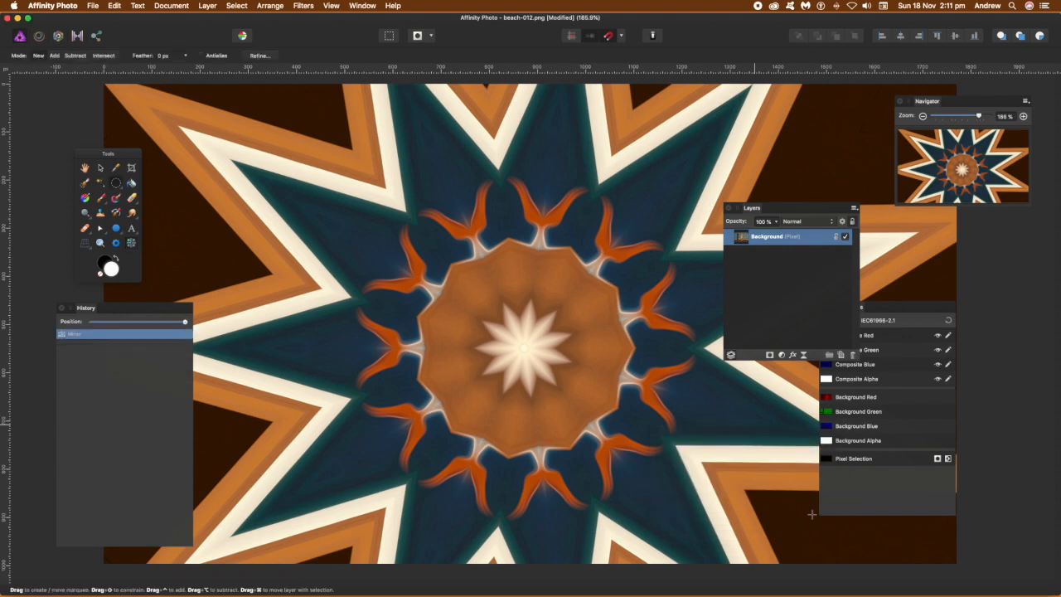
Apply a second Mirror filter to the kaleidoscope image with 2 mirrors, centred just beyond the lower edge of the central rosette
left_click(303, 5)
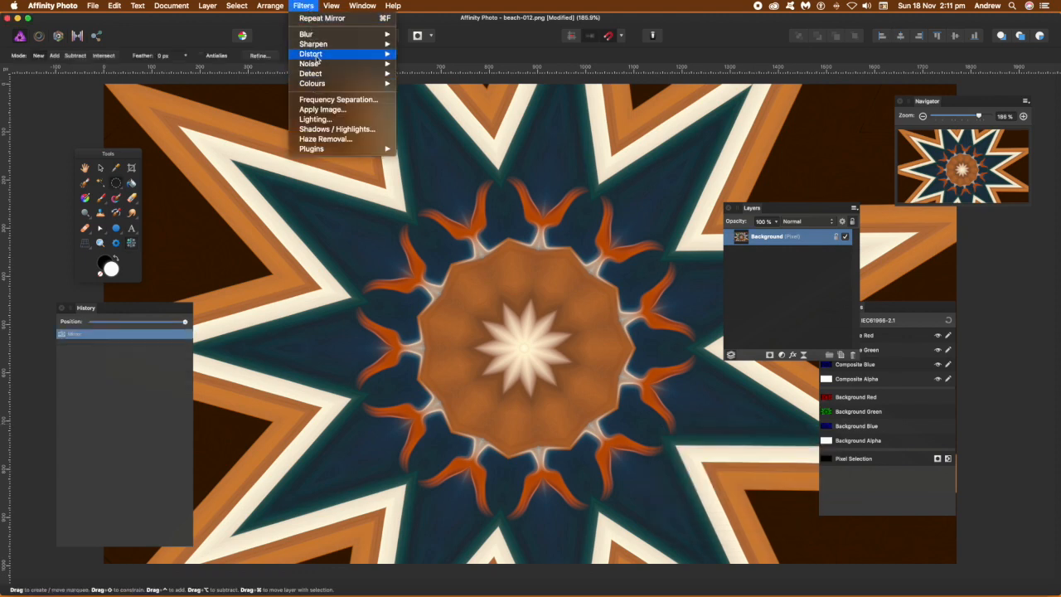
mouse_move(319, 56)
left_click(422, 172)
left_click_drag(929, 473, 646, 397)
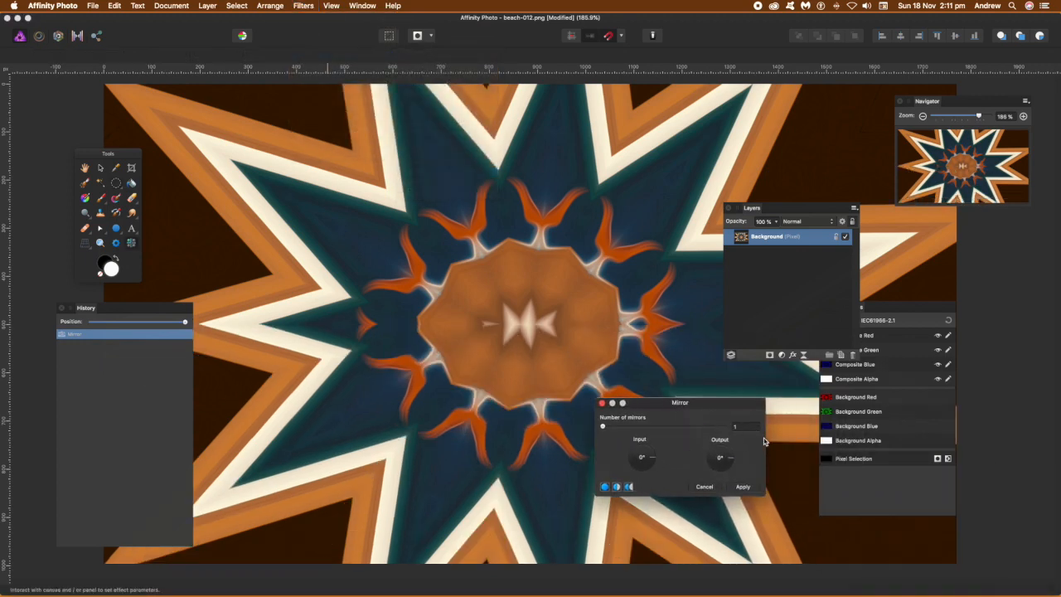
left_click_drag(605, 427, 611, 427)
left_click_drag(531, 327, 450, 258)
left_click_drag(607, 429, 612, 430)
left_click_drag(444, 262, 616, 380)
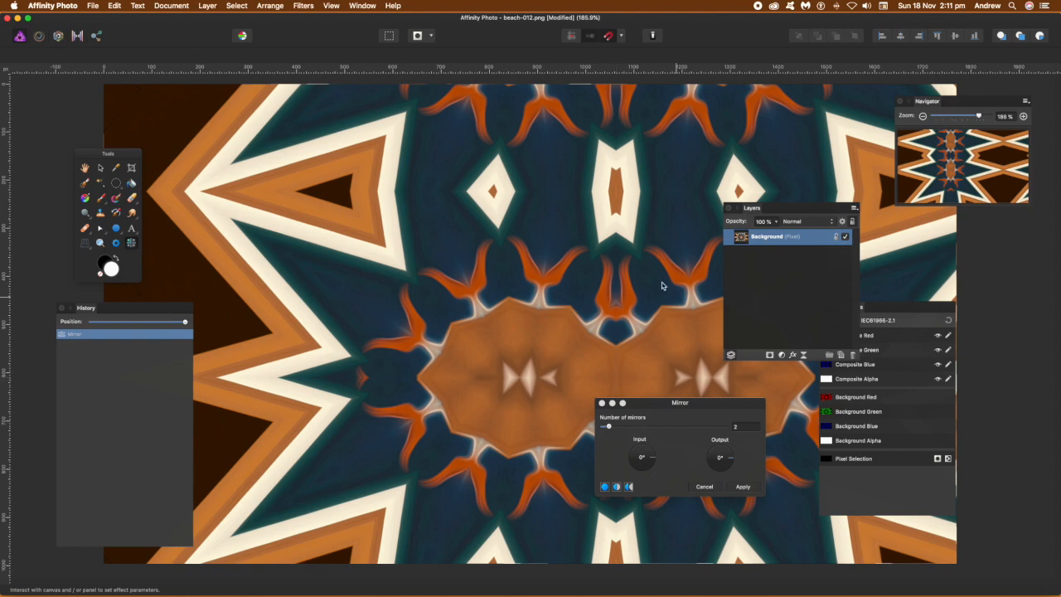
left_click(743, 487)
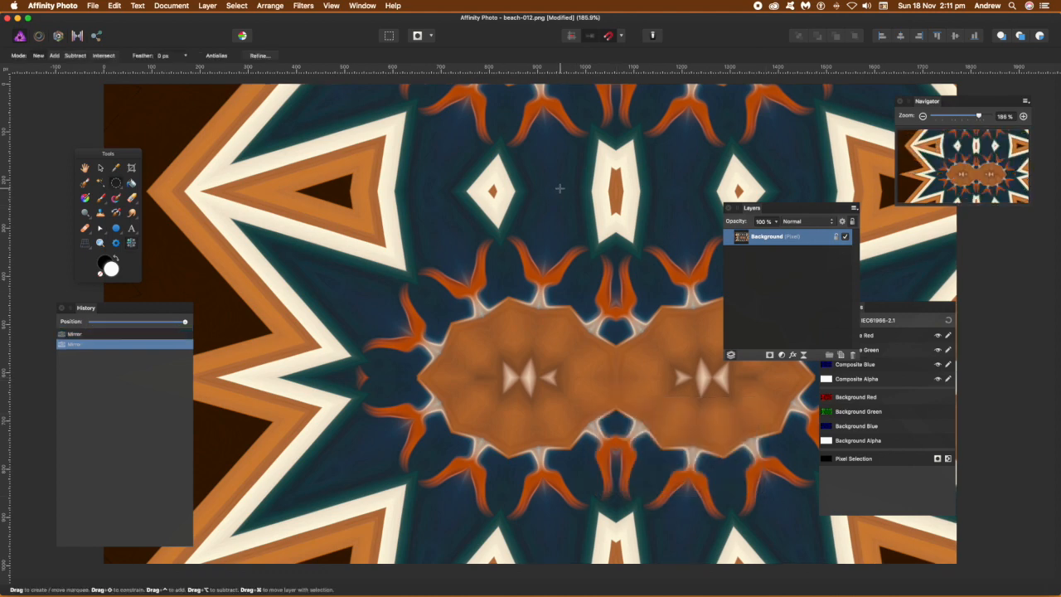
Undo both applied Mirror filters
key("super+z")
key("super+z")
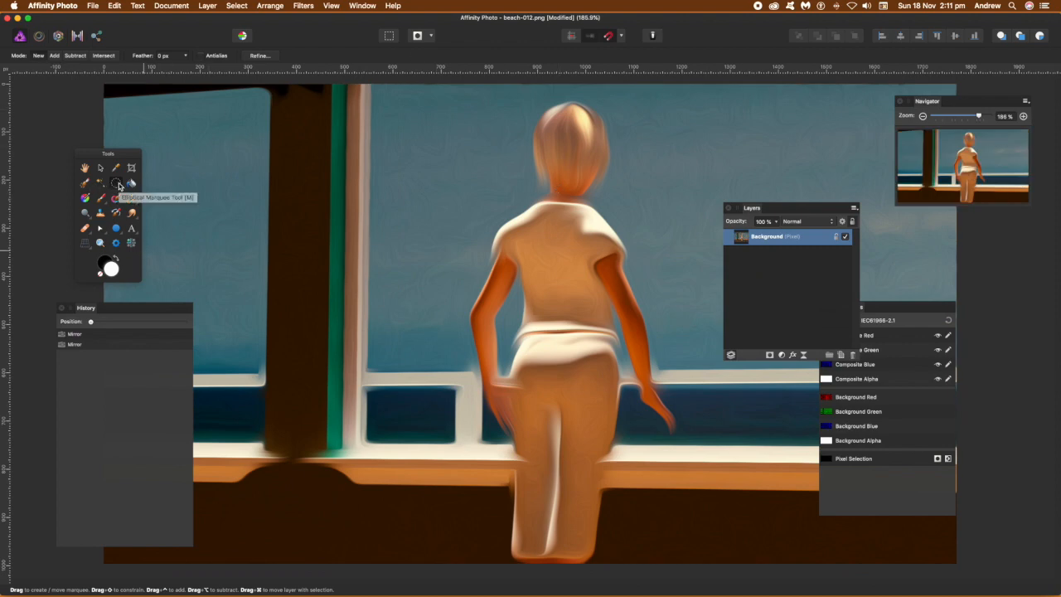
Select a circle around the figure's head and torso and apply a Mirror filter with 4 mirrors, centred near the right-hand sleeve
left_click(118, 184)
left_click_drag(456, 122, 695, 361)
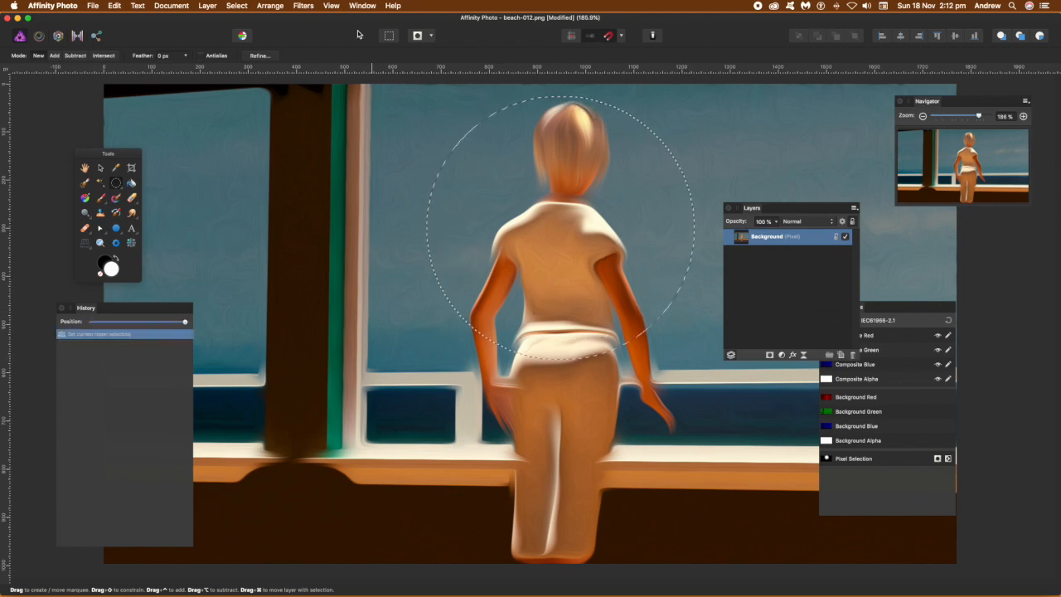
left_click(304, 6)
mouse_move(318, 57)
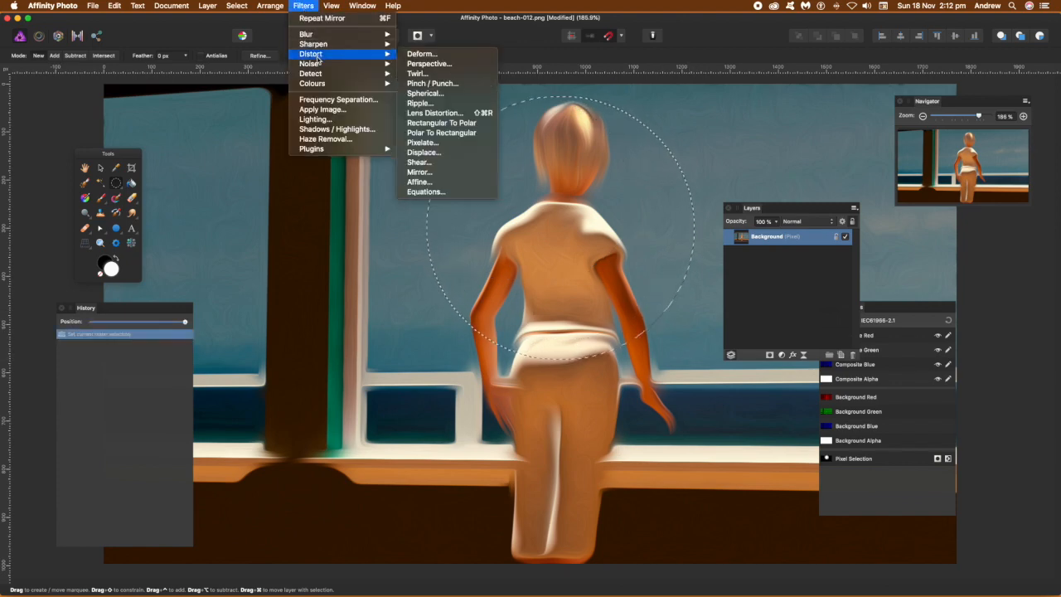
left_click(421, 172)
left_click_drag(612, 243, 605, 218)
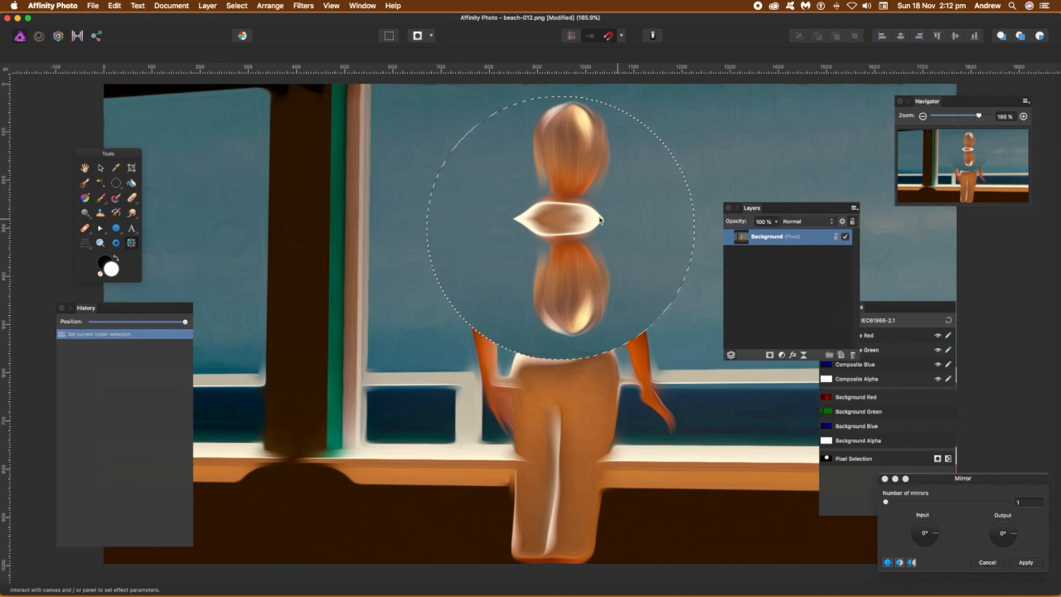
left_click_drag(885, 501, 904, 503)
left_click(651, 249)
left_click_drag(651, 249, 607, 249)
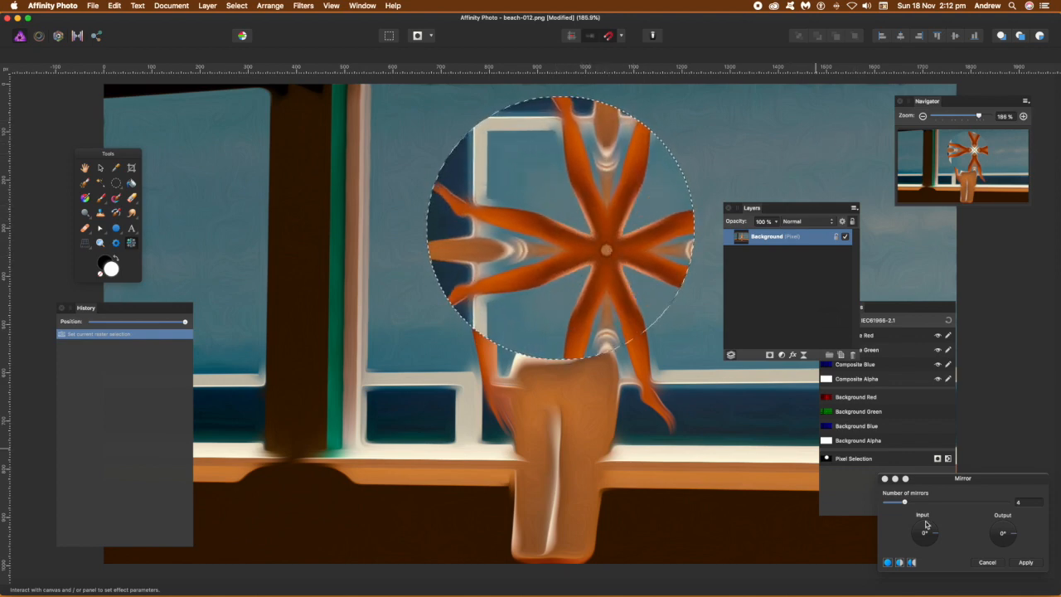
left_click(1028, 563)
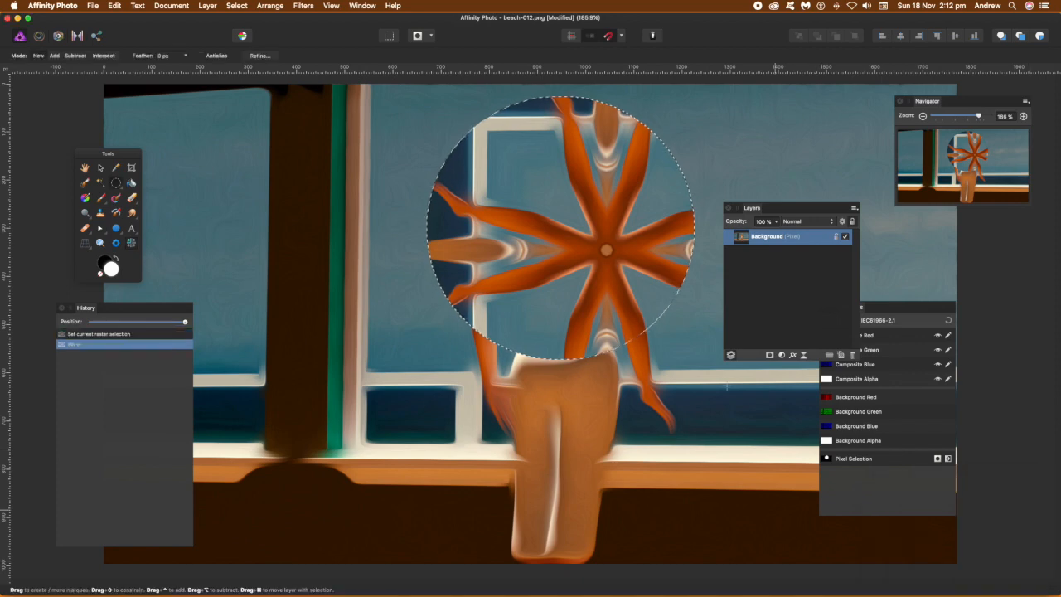
Replace the selection with a large circle overlapping the lower left of the mirrored area, and apply a Mirror filter with 9 mirrors centred inside it
left_click_drag(373, 204, 463, 247)
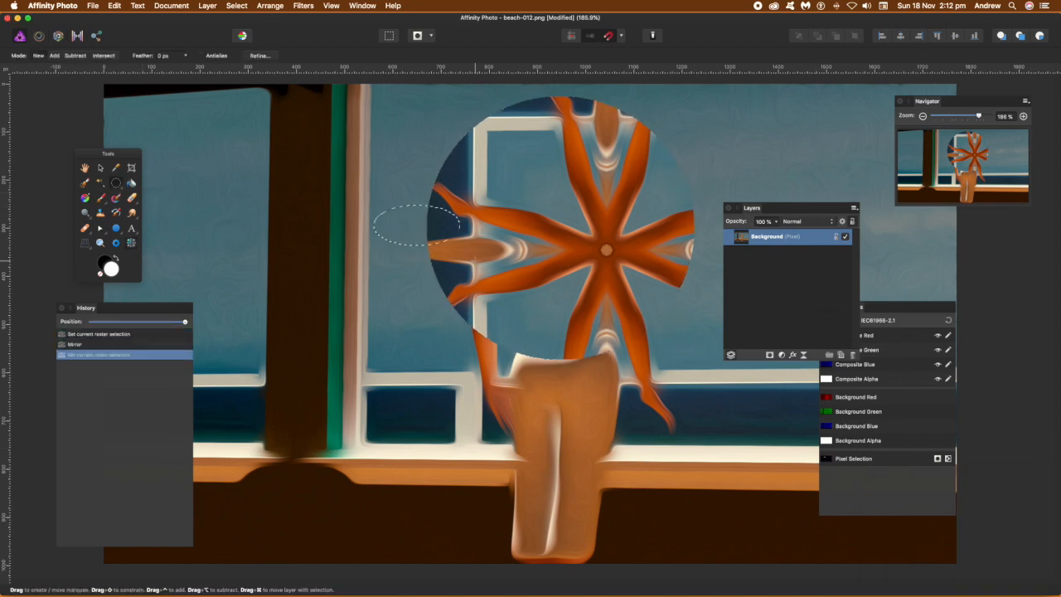
key("super+d")
left_click_drag(393, 156, 636, 404)
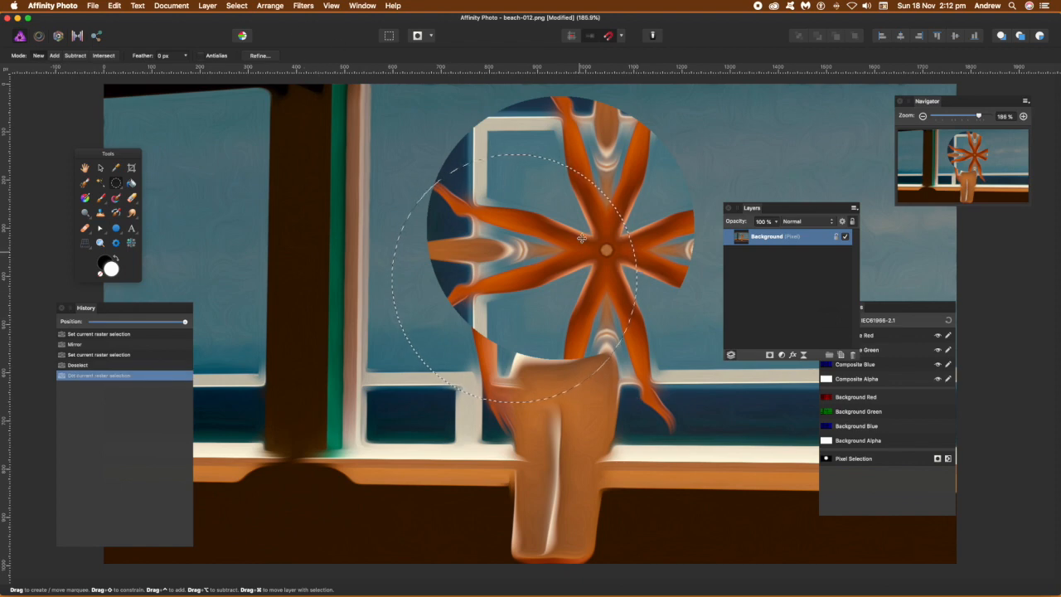
left_click(303, 7)
mouse_move(315, 56)
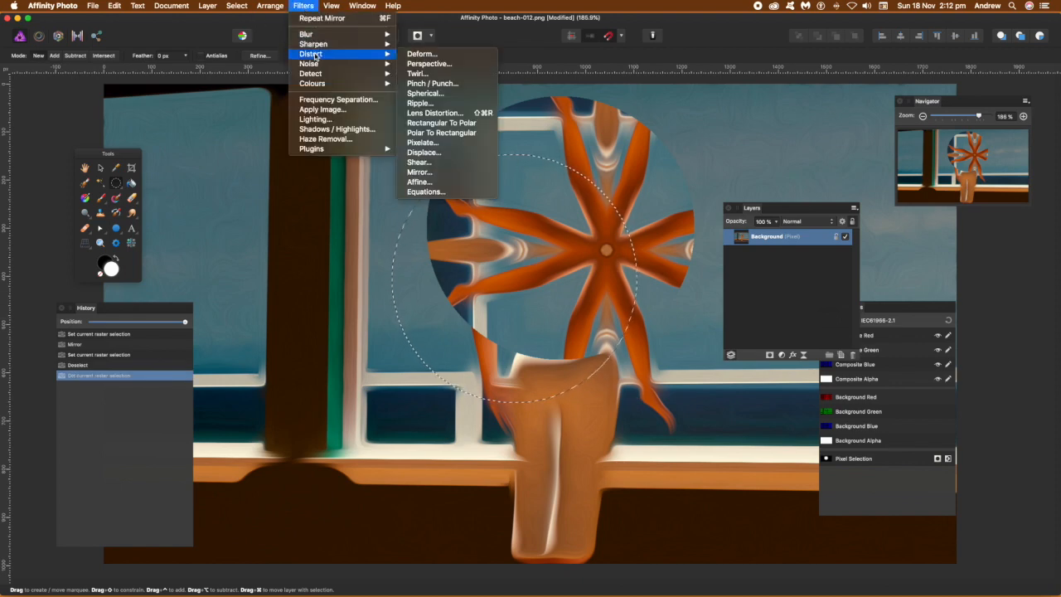
left_click(419, 172)
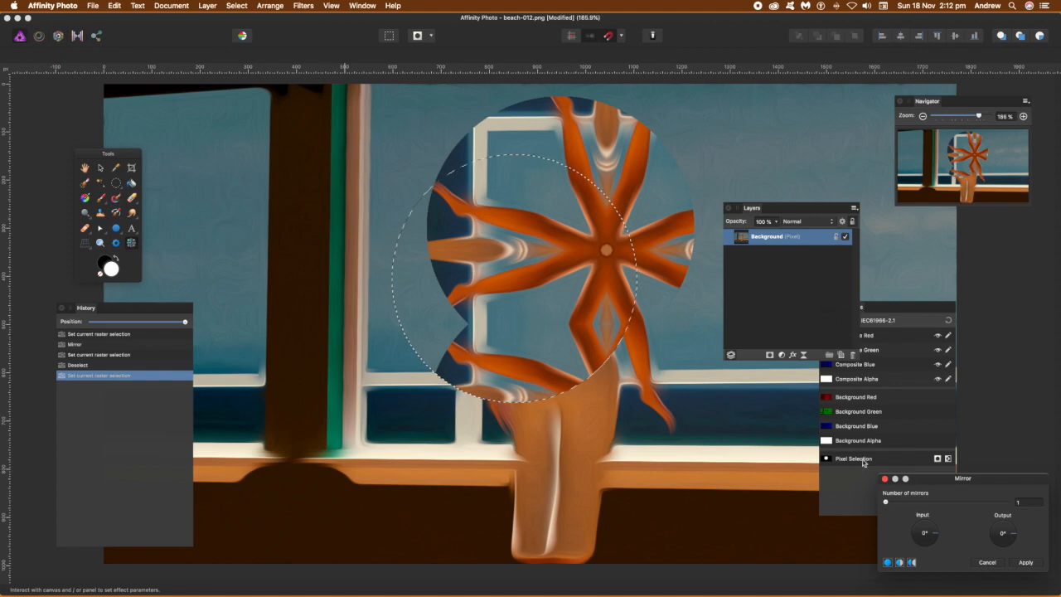
left_click_drag(886, 502, 941, 507)
left_click_drag(551, 316, 511, 276)
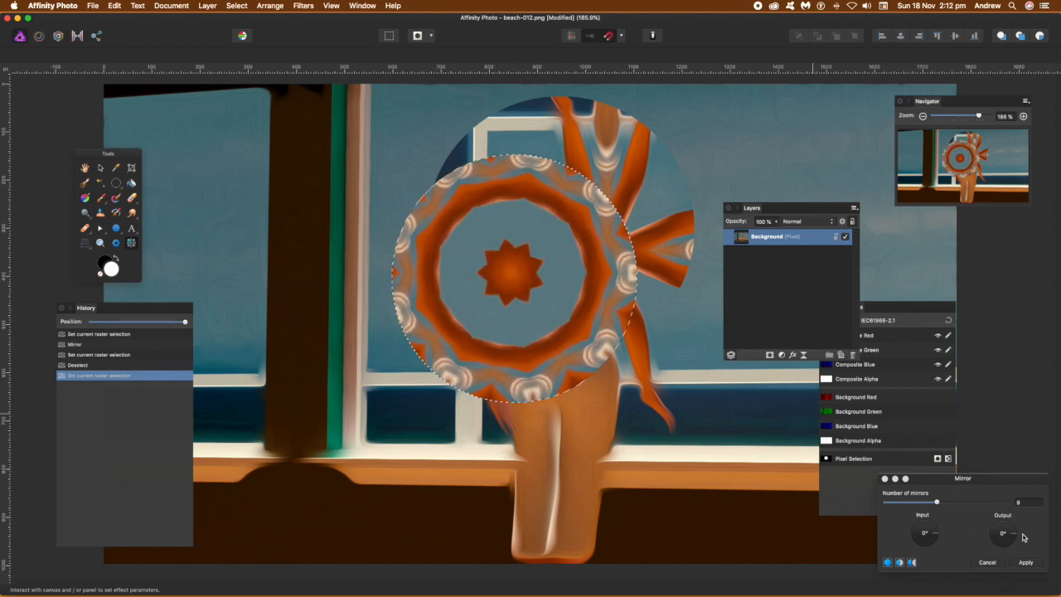
mouse_move(1013, 539)
left_mouse_down()
mouse_move(1019, 553)
mouse_move(1016, 537)
left_mouse_up()
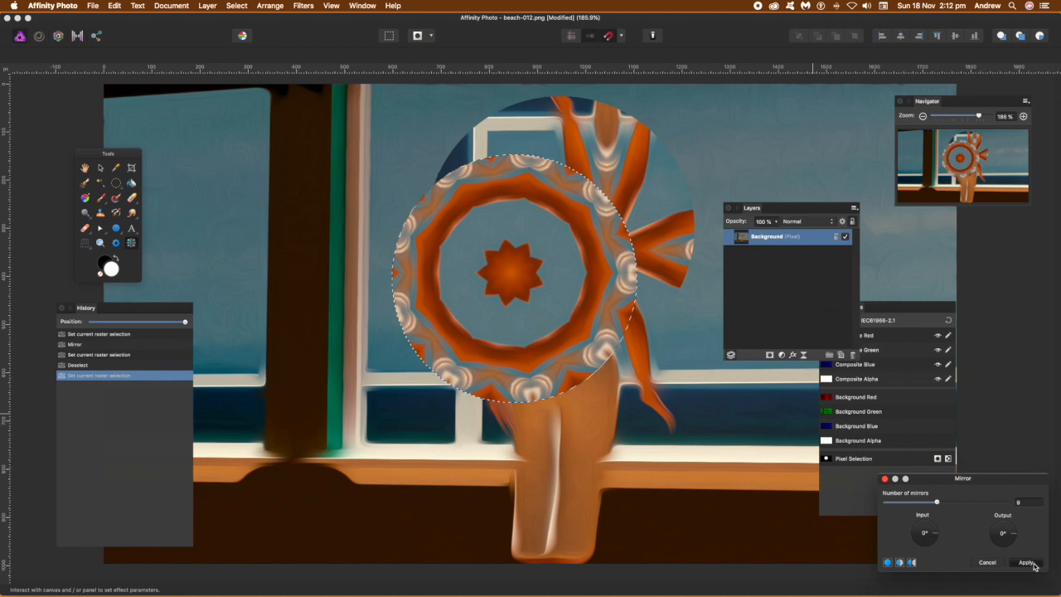
left_click(1026, 562)
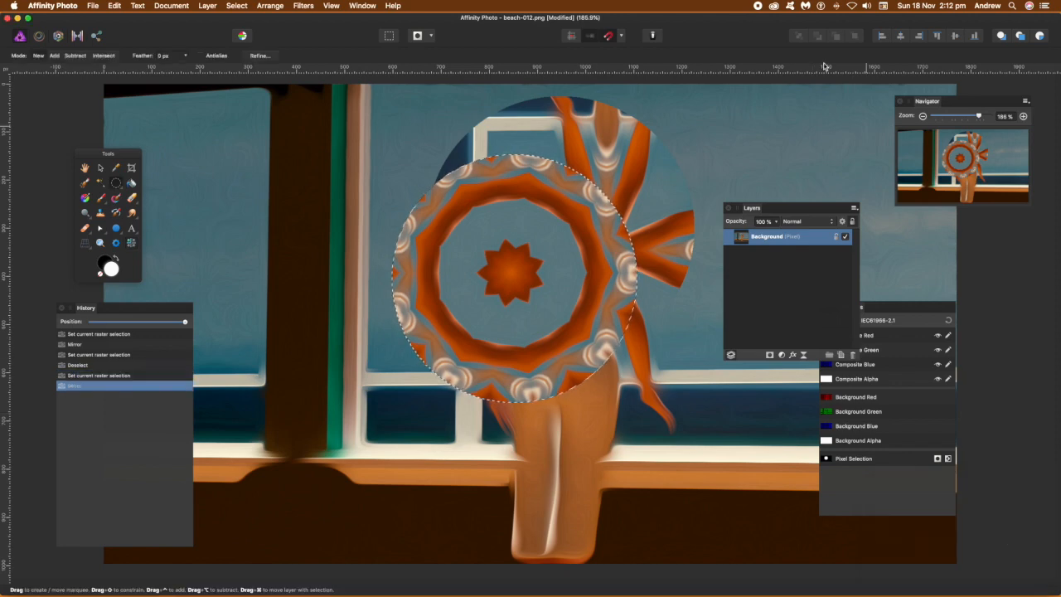
Revert the document history to the first circular selection made before the mirroring, and deselect it
left_click(125, 335)
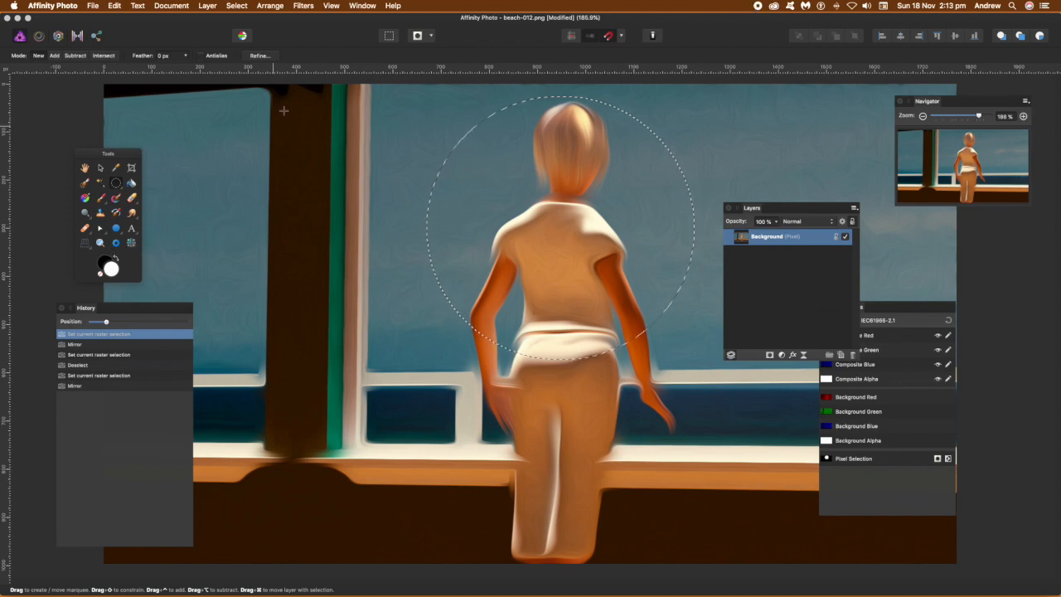
left_click(237, 6)
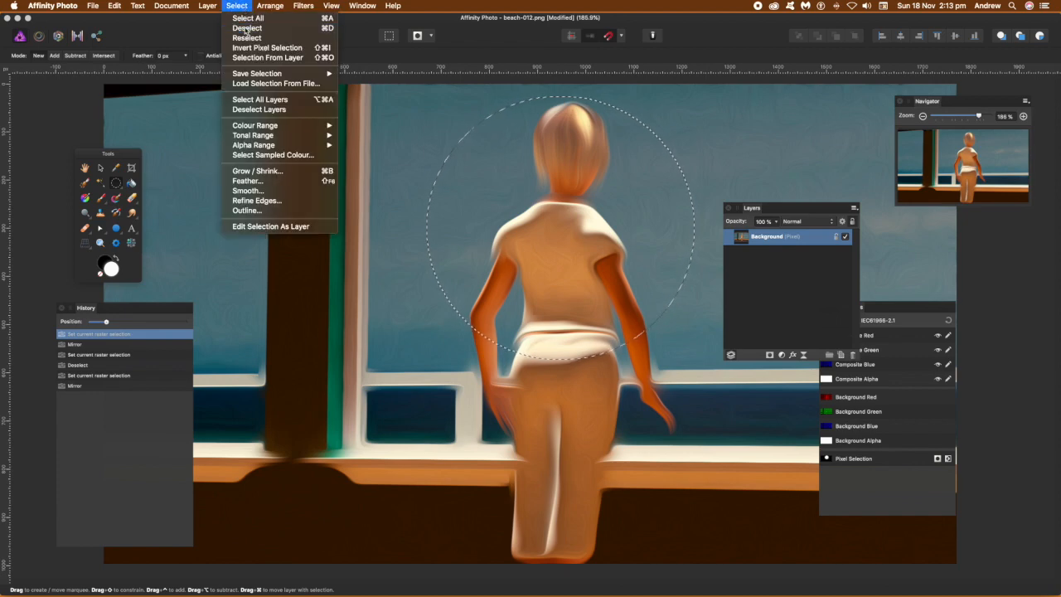
left_click(247, 28)
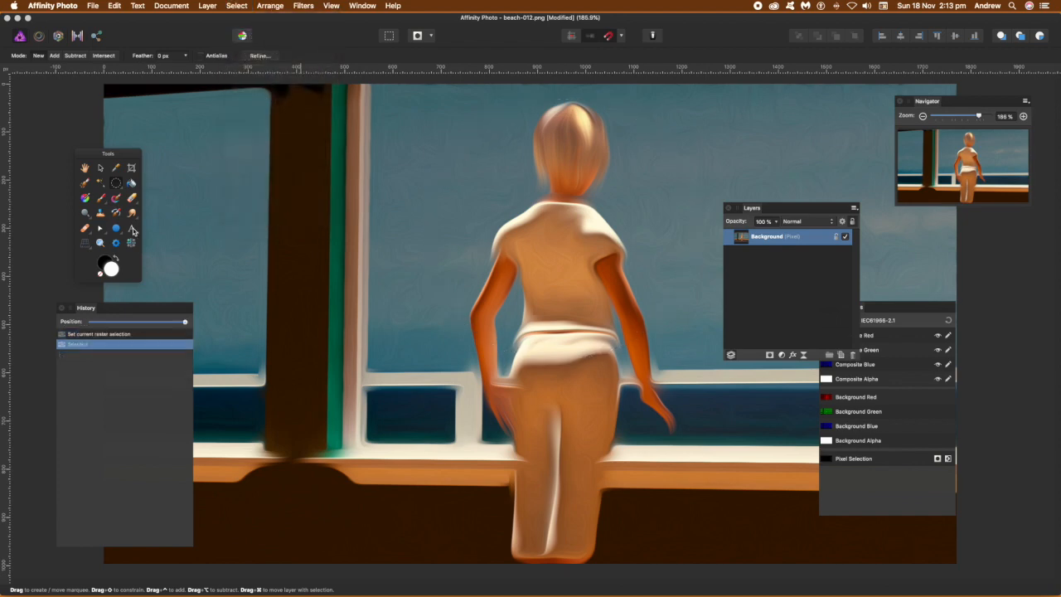
Customise the tools panel to include the Mirror tool, and place the panel over the window frame beside the figure
left_click(332, 7)
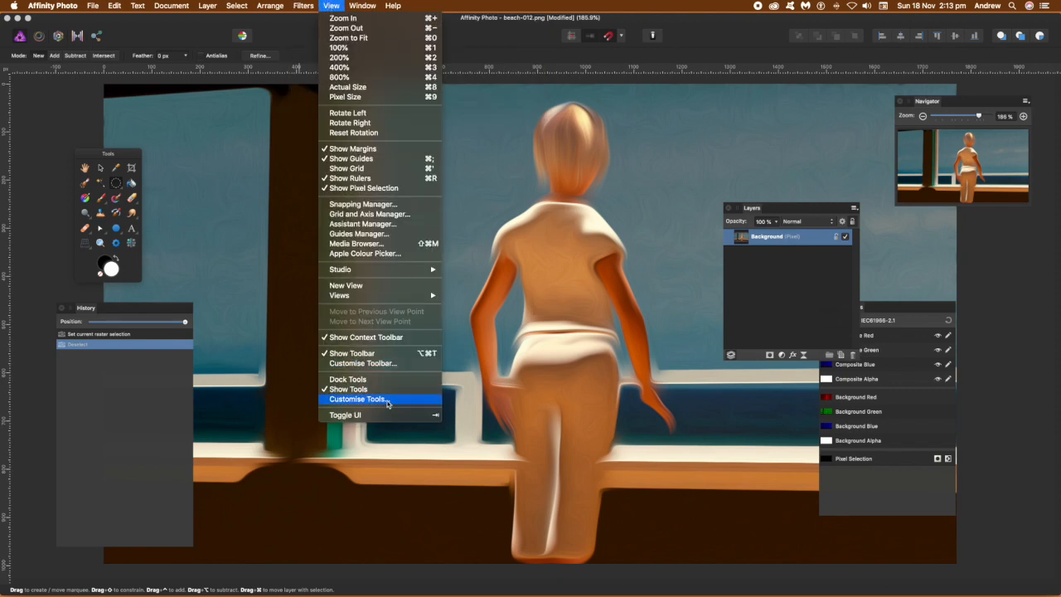
left_click(388, 401)
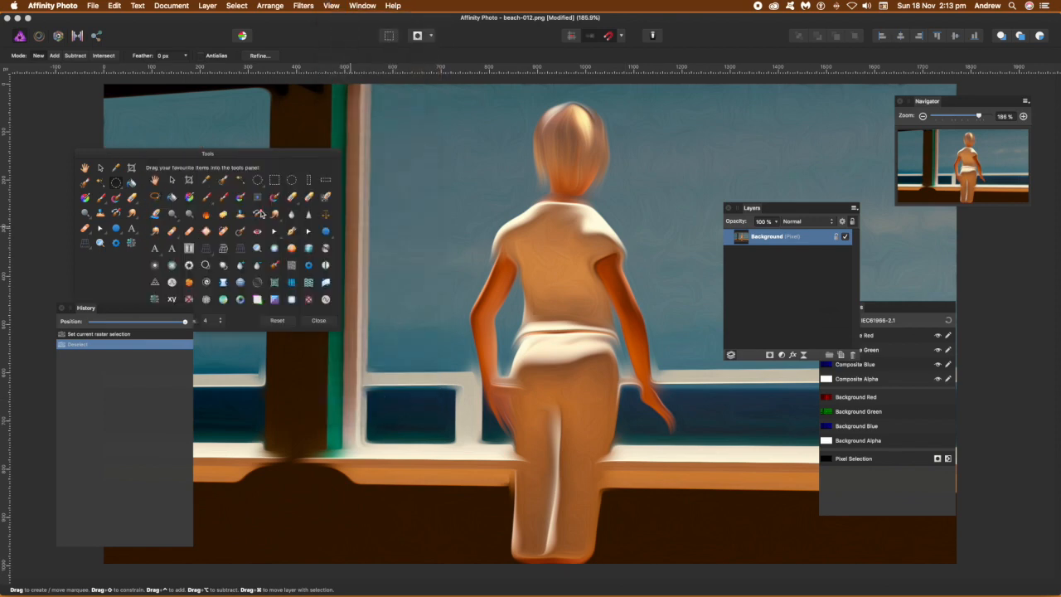
left_click_drag(208, 155, 474, 181)
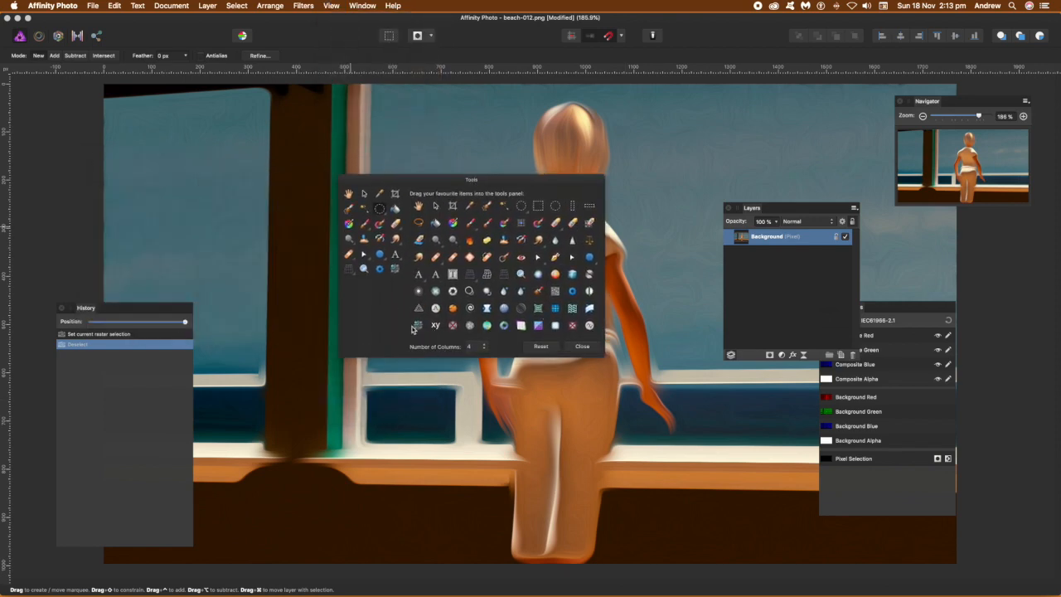
left_click_drag(421, 332, 393, 267)
left_click(583, 345)
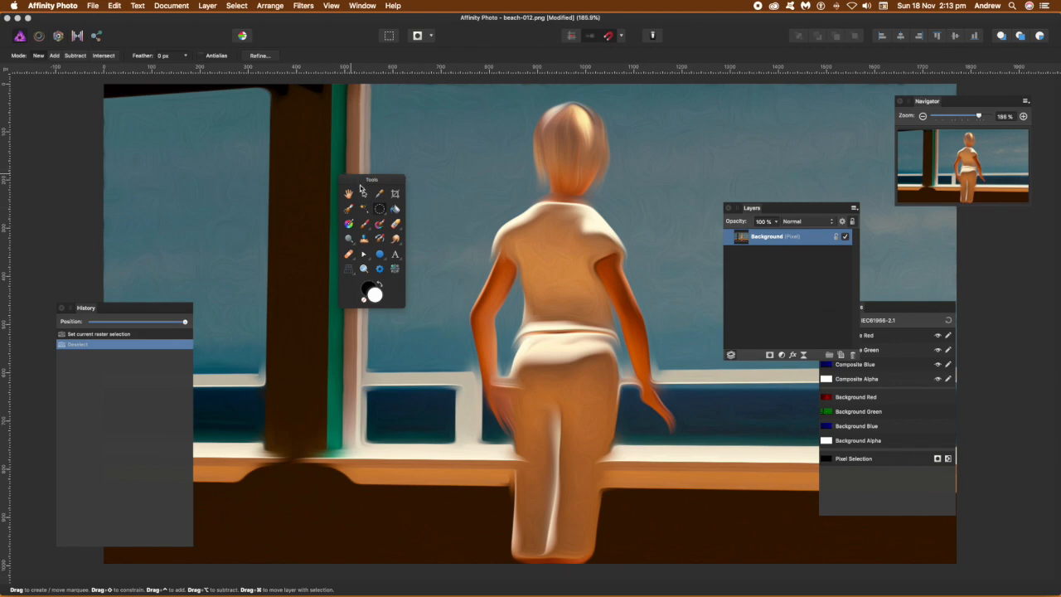
left_click_drag(370, 183, 340, 176)
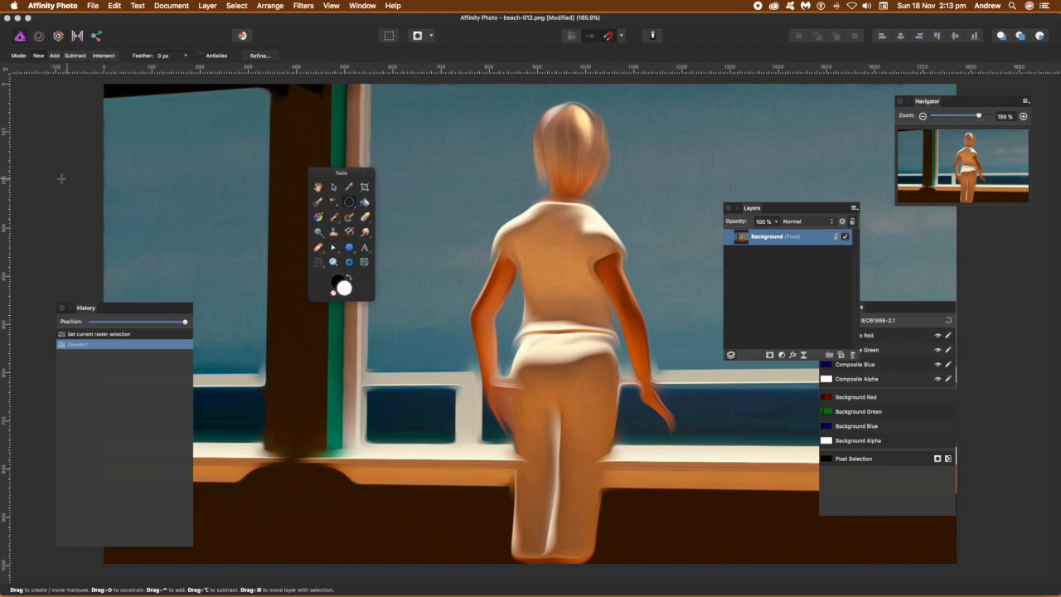
Draw a small white circle in the sky beside the figure's head and try a 1-mirror Mirror filter on it, shifting its centre
left_click(350, 248)
left_click_drag(425, 170, 478, 217)
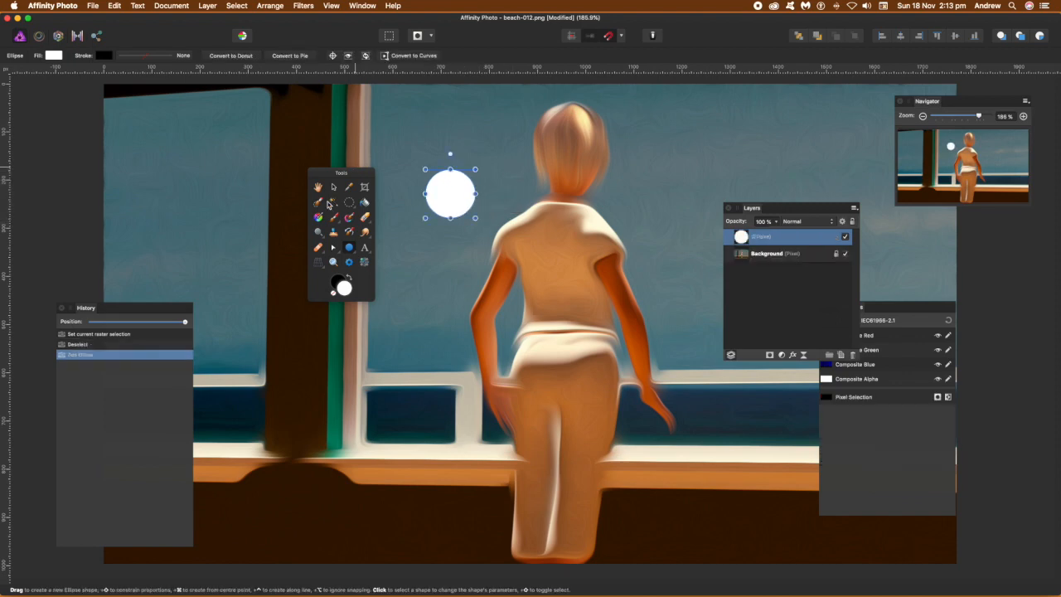
left_click(306, 6)
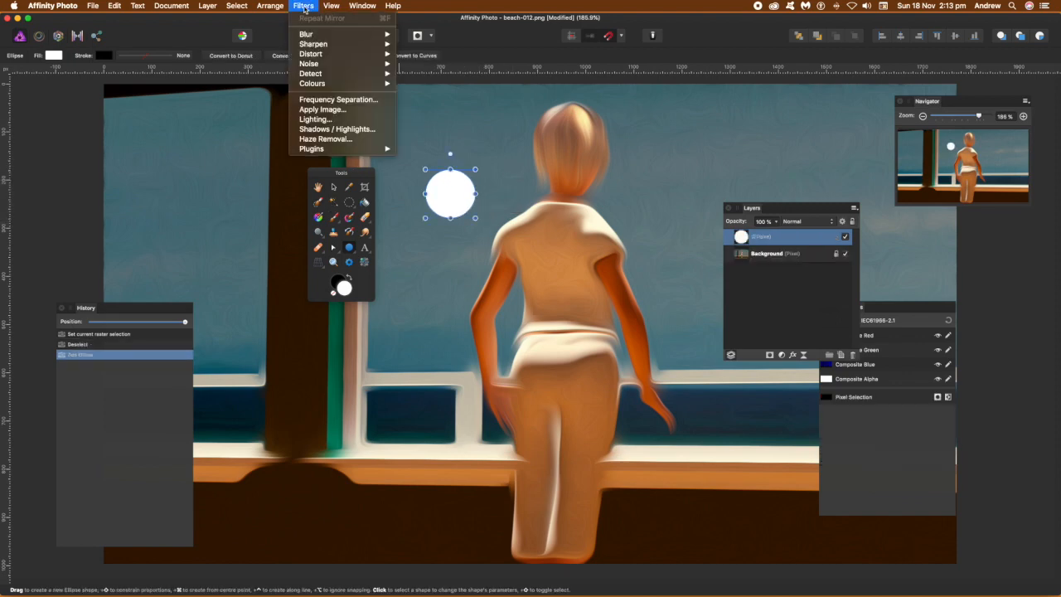
mouse_move(323, 55)
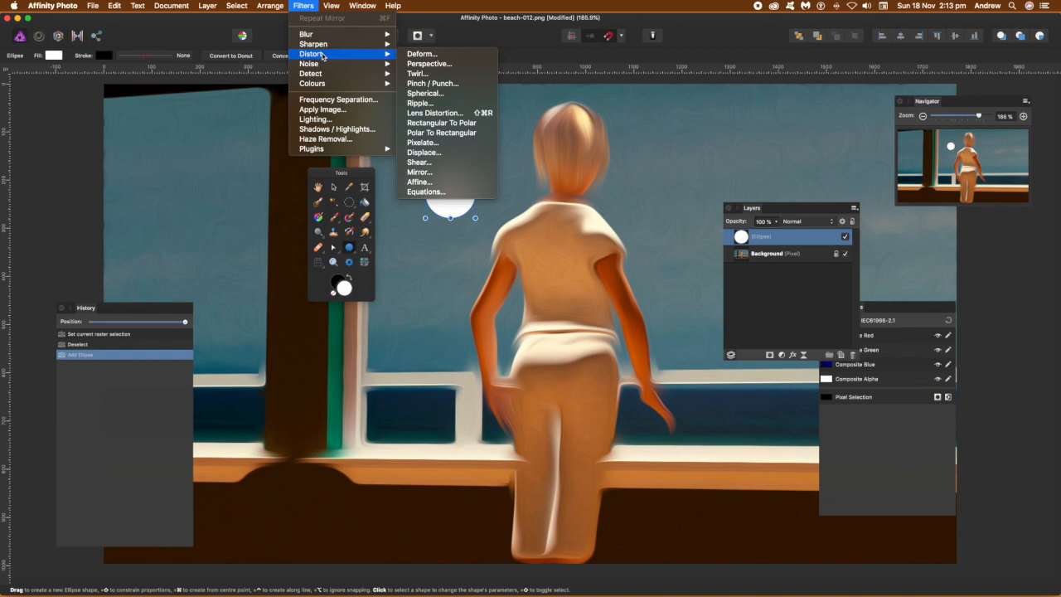
left_click(418, 172)
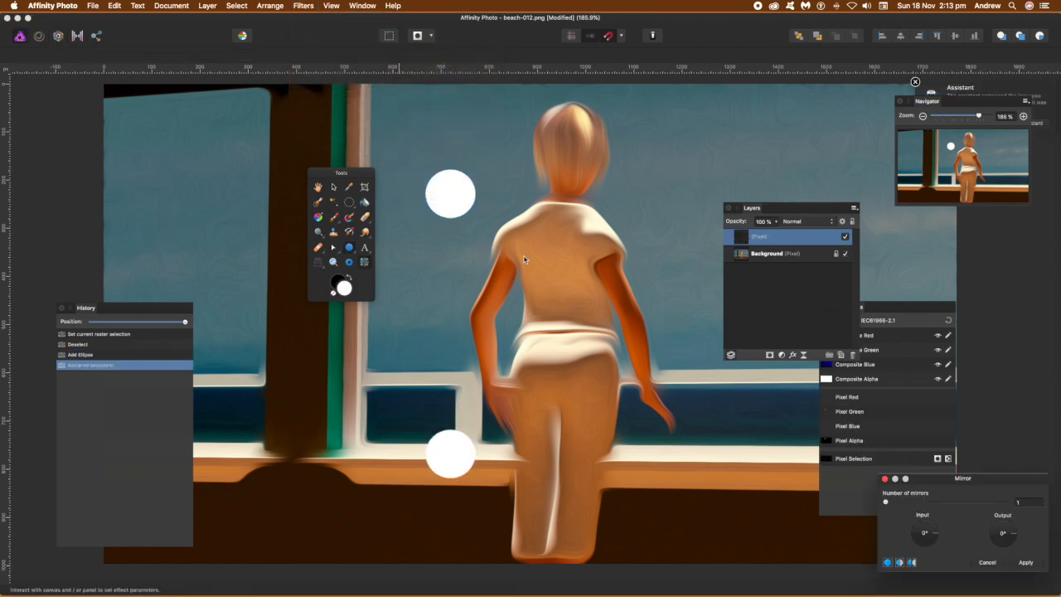
left_click_drag(449, 450, 454, 230)
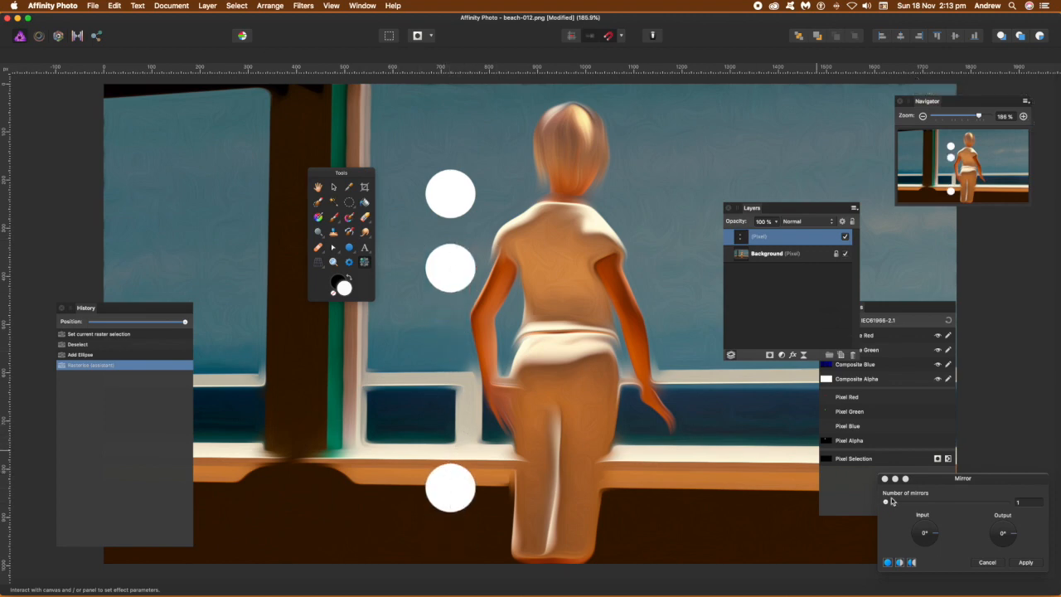
Try adjusting the Mirror filter's input and output angles, cancel the filter, and delete the circle's layer
left_click_drag(892, 502, 885, 502)
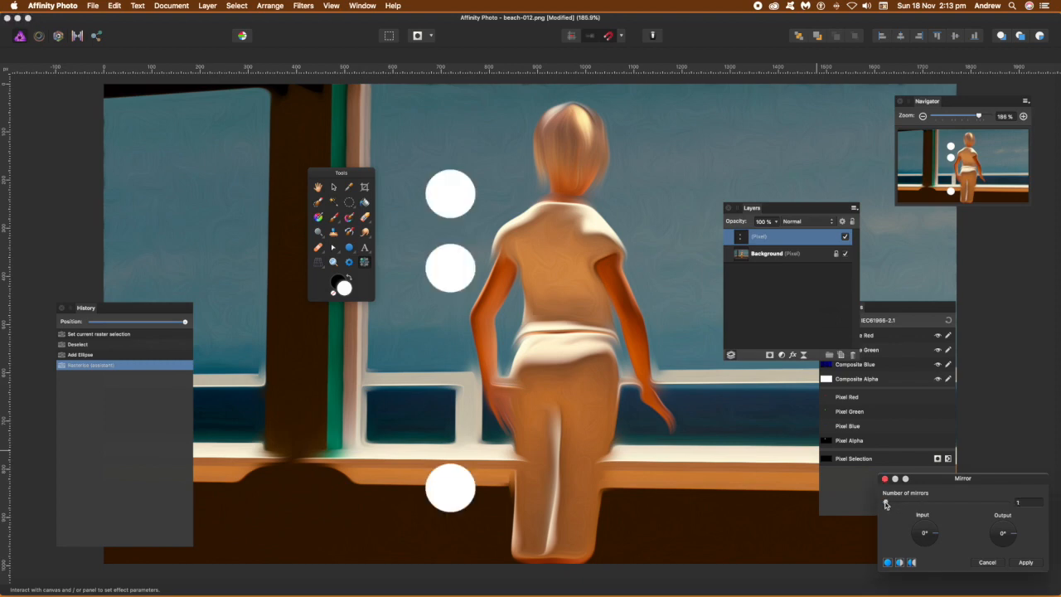
mouse_move(933, 533)
left_mouse_down()
mouse_move(937, 546)
mouse_move(944, 531)
mouse_move(939, 541)
left_mouse_up()
mouse_move(1014, 535)
left_mouse_down()
mouse_move(1005, 554)
mouse_move(1006, 524)
left_mouse_up()
left_click(987, 563)
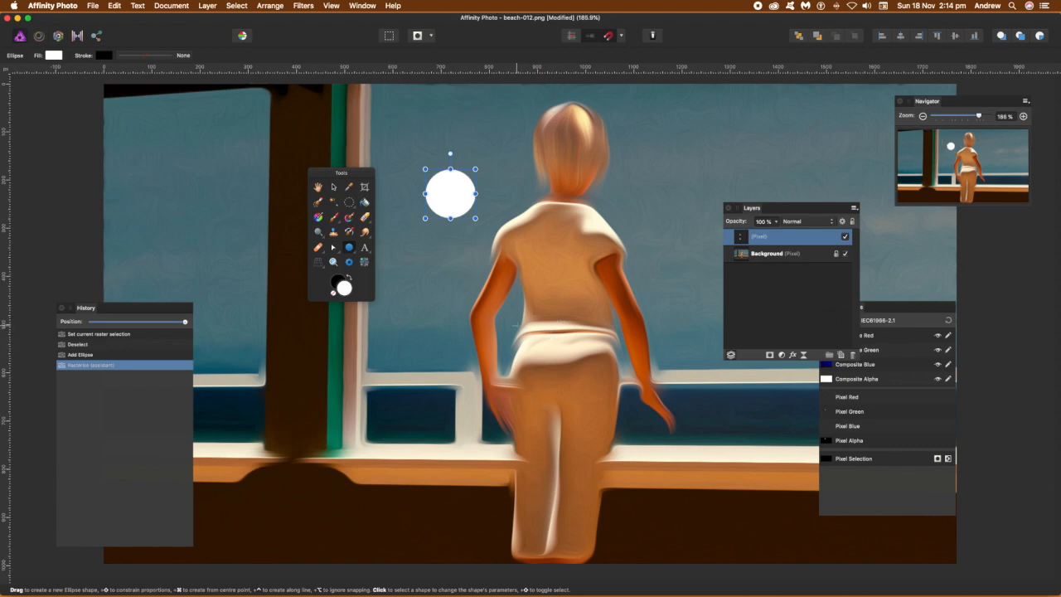
key("Delete")
Add the artistic text "text" beside the figure's left arm and enlarge it to about 86 pt
left_click(365, 247)
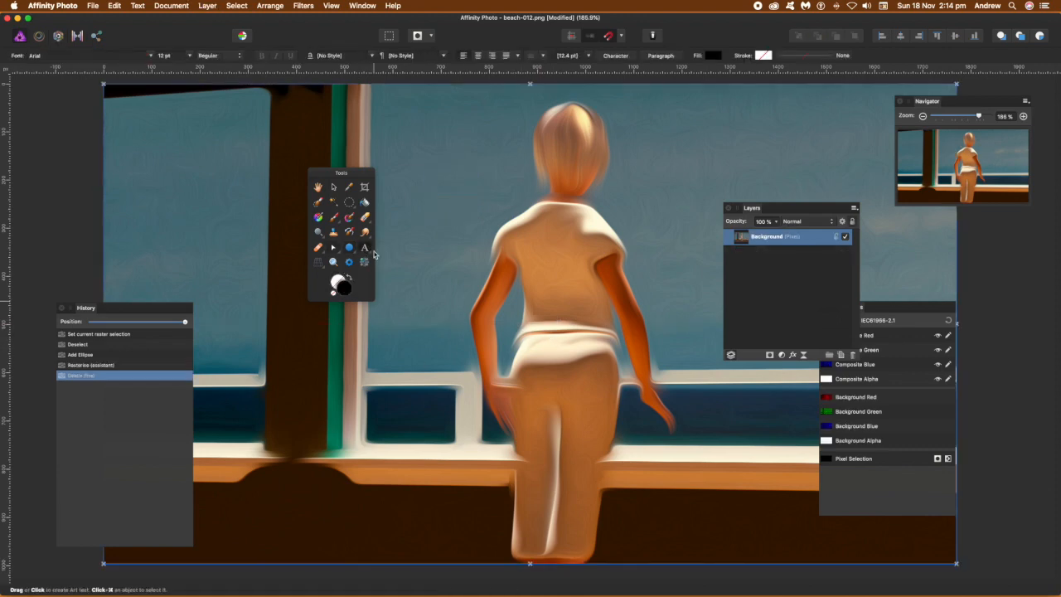
left_click(462, 292)
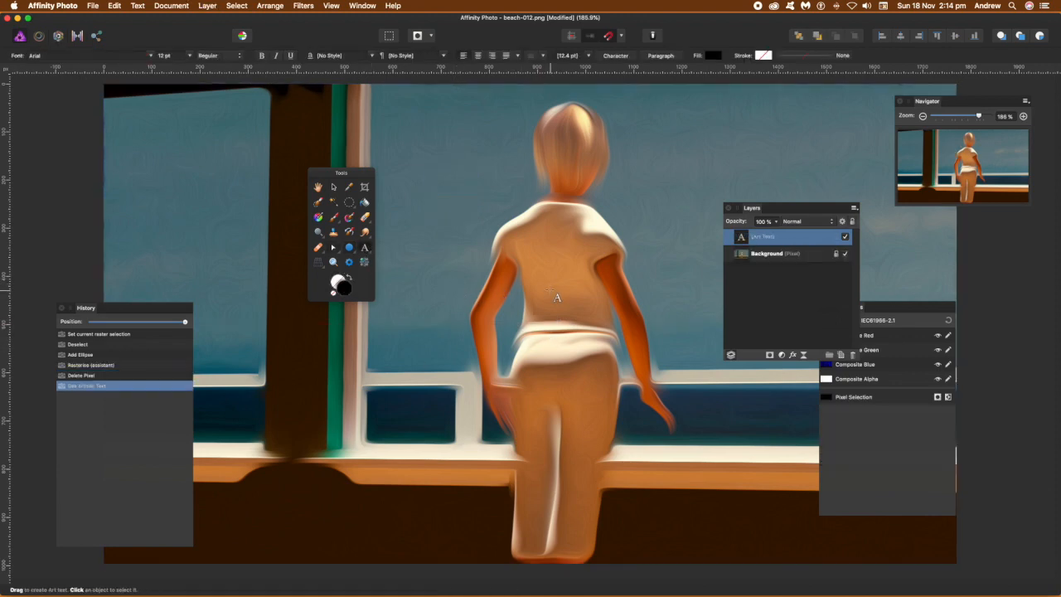
type("T")
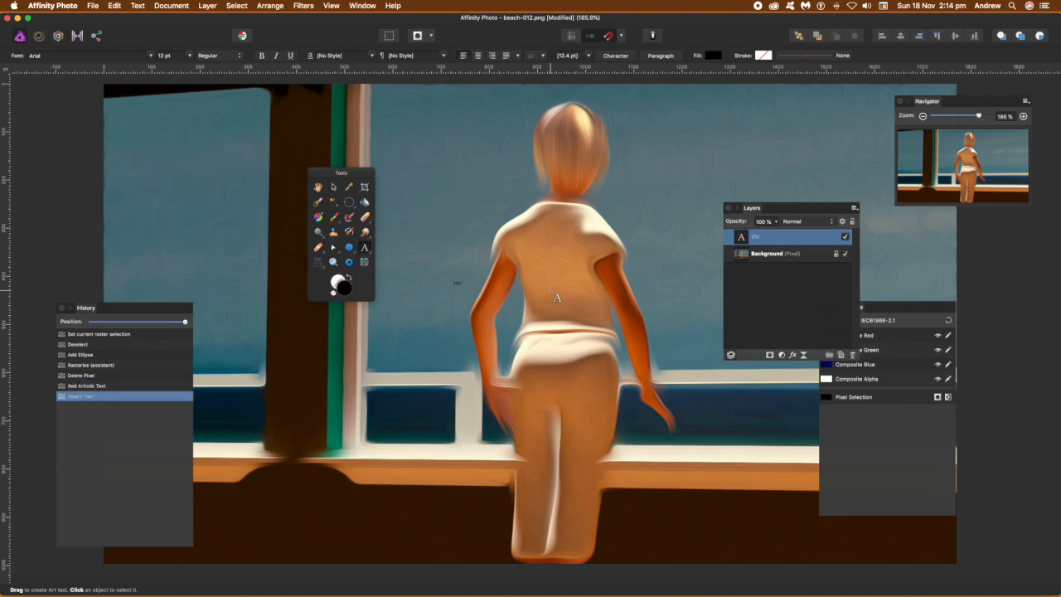
left_click(333, 188)
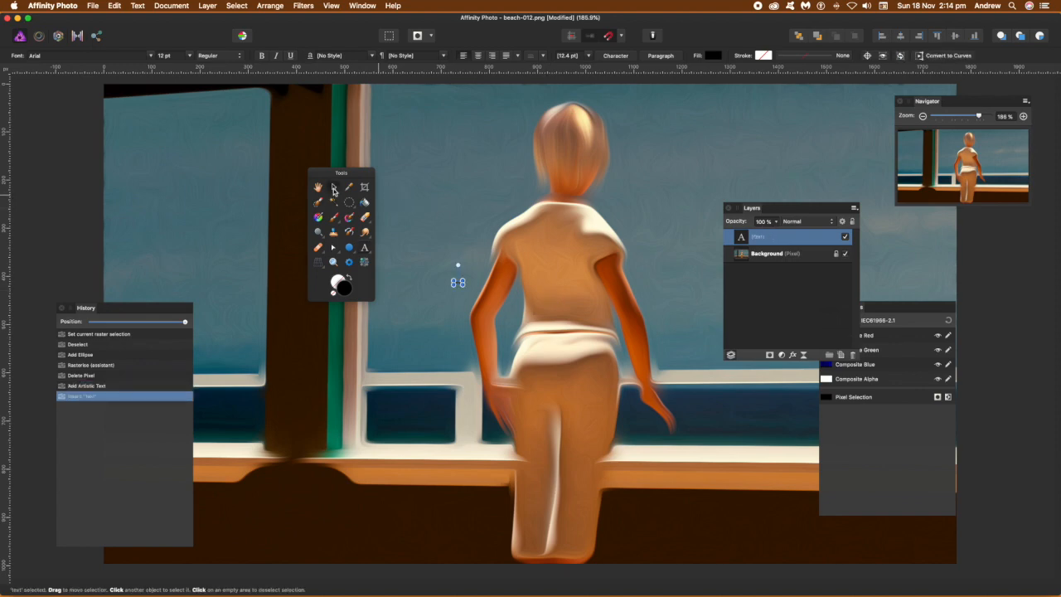
left_click_drag(465, 287, 527, 313)
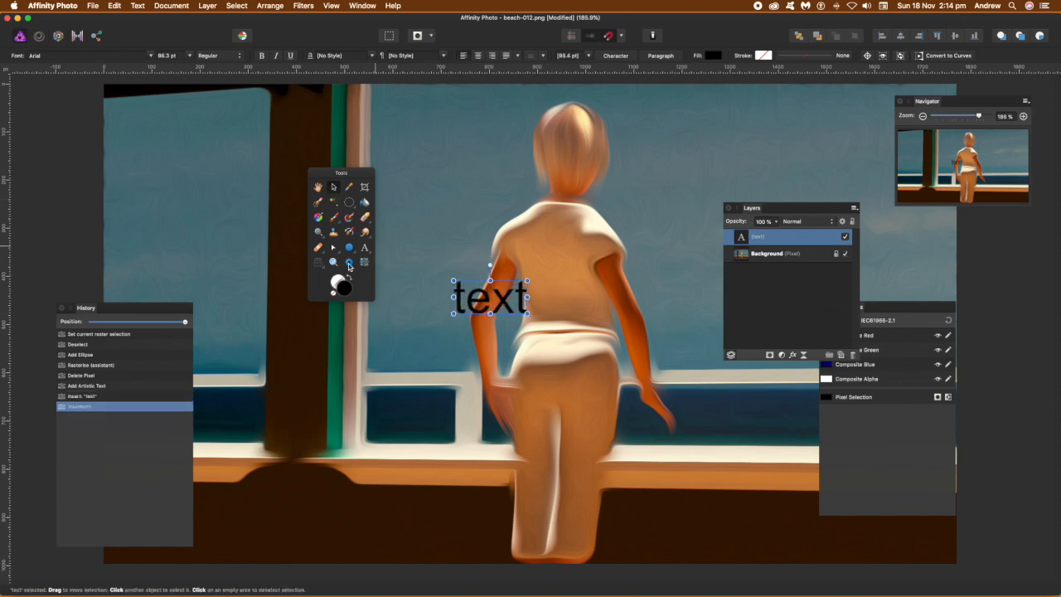
Start a Mirror filter on the text, try 3 mirrors, and return to 1 mirror centred below the text
left_click(365, 263)
left_click_drag(518, 341, 520, 320)
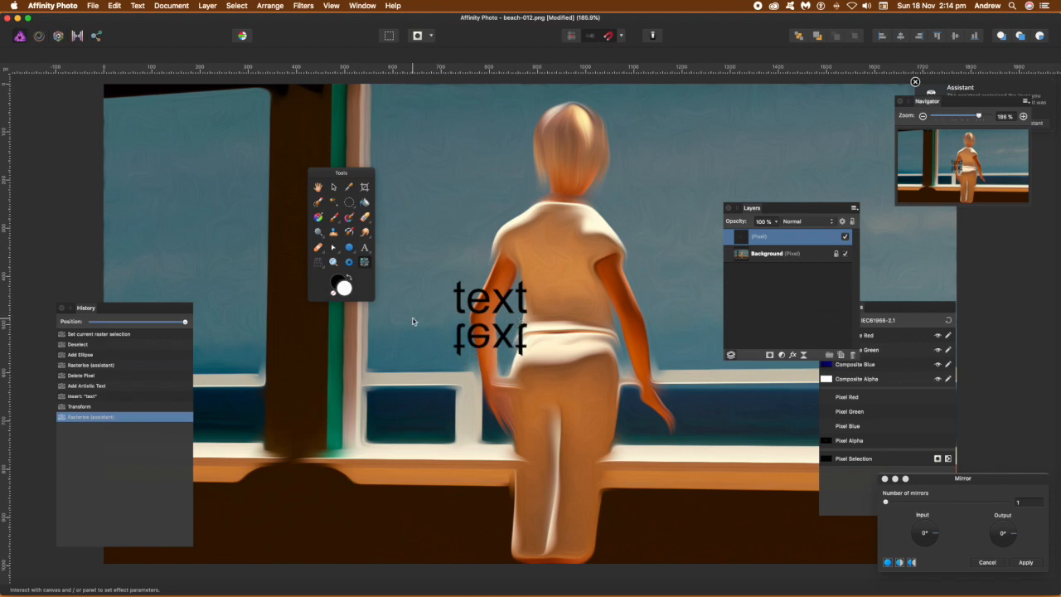
left_click_drag(886, 502, 898, 503)
left_click_drag(498, 330, 452, 417)
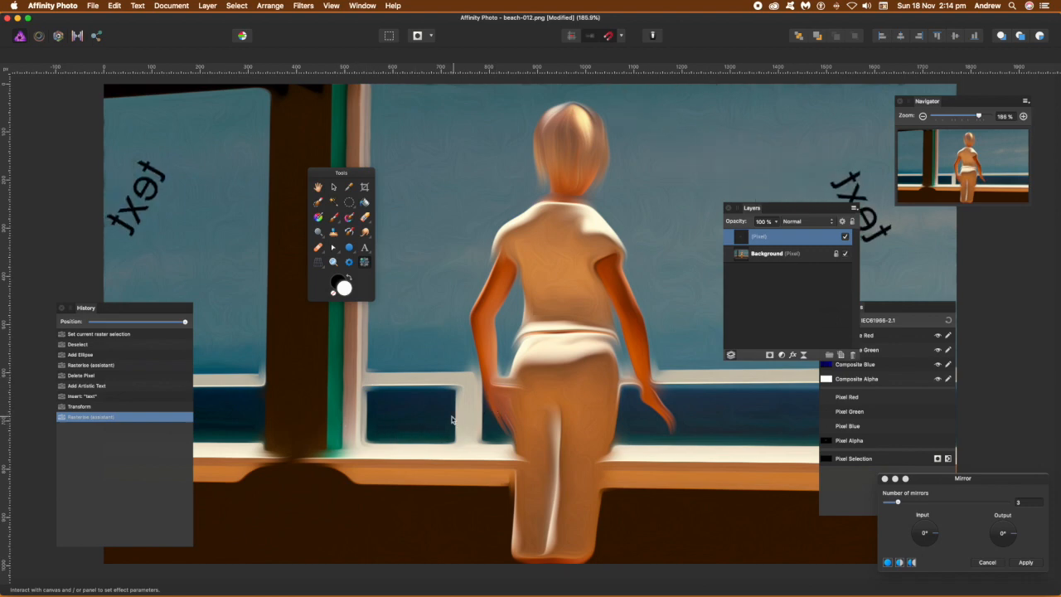
left_click_drag(897, 502, 886, 502)
left_click_drag(569, 386, 550, 338)
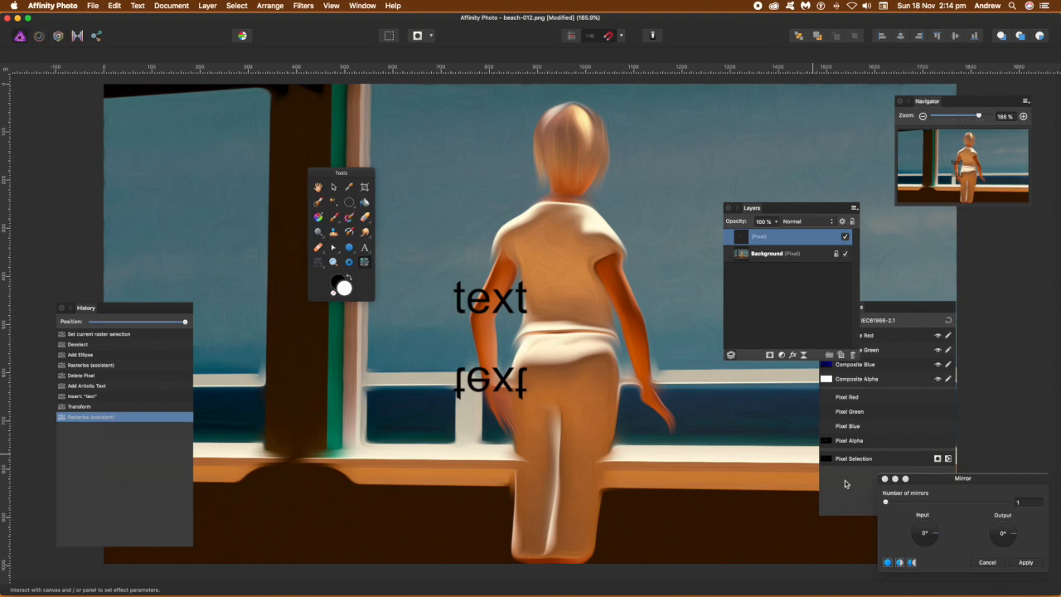
Set the Mirror filter to 4 mirrors, centre it in the sky above the text, and apply it
left_click_drag(886, 503, 894, 503)
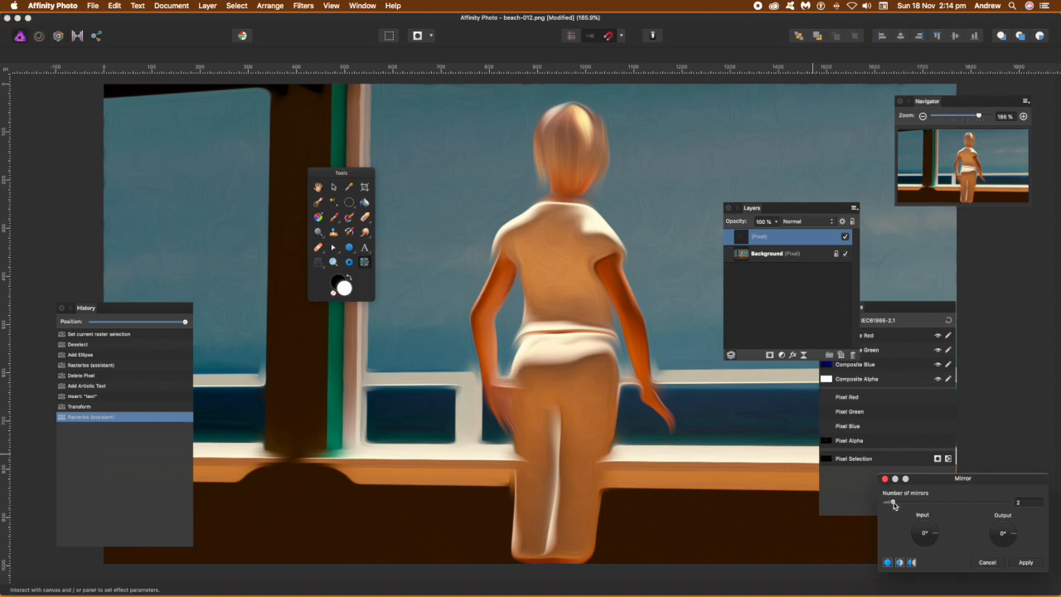
left_click_drag(535, 301, 541, 267)
left_click_drag(893, 504, 909, 503)
left_click_drag(479, 292, 453, 224)
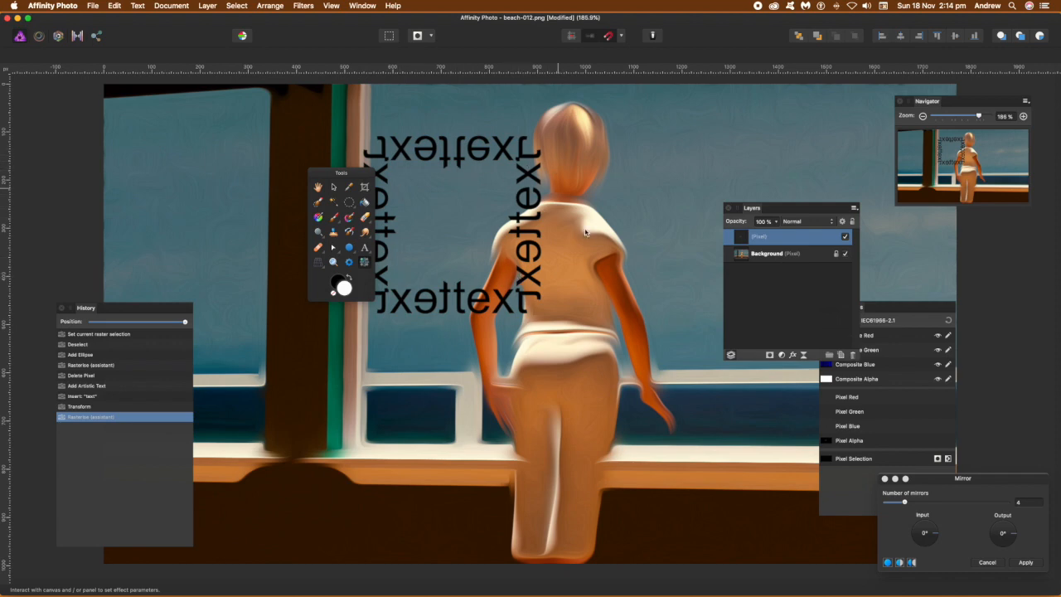
left_click(1026, 564)
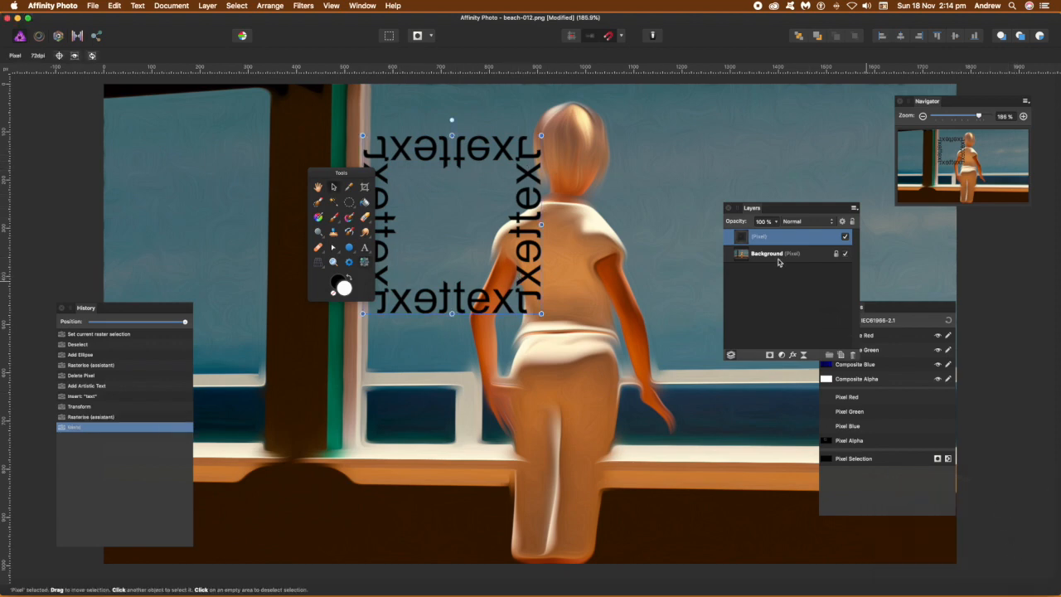